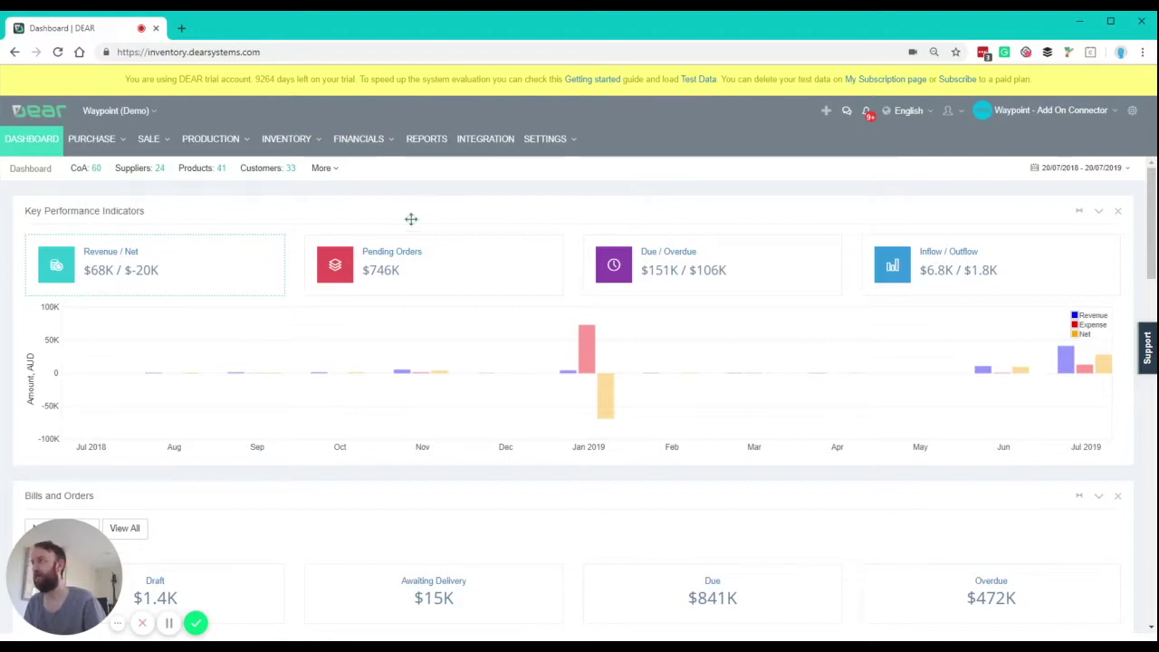
Open the BEERCOOLER - 001 (Beer Cooler Large Blue) record from the list of all inventory products.
mouse_move(308, 145)
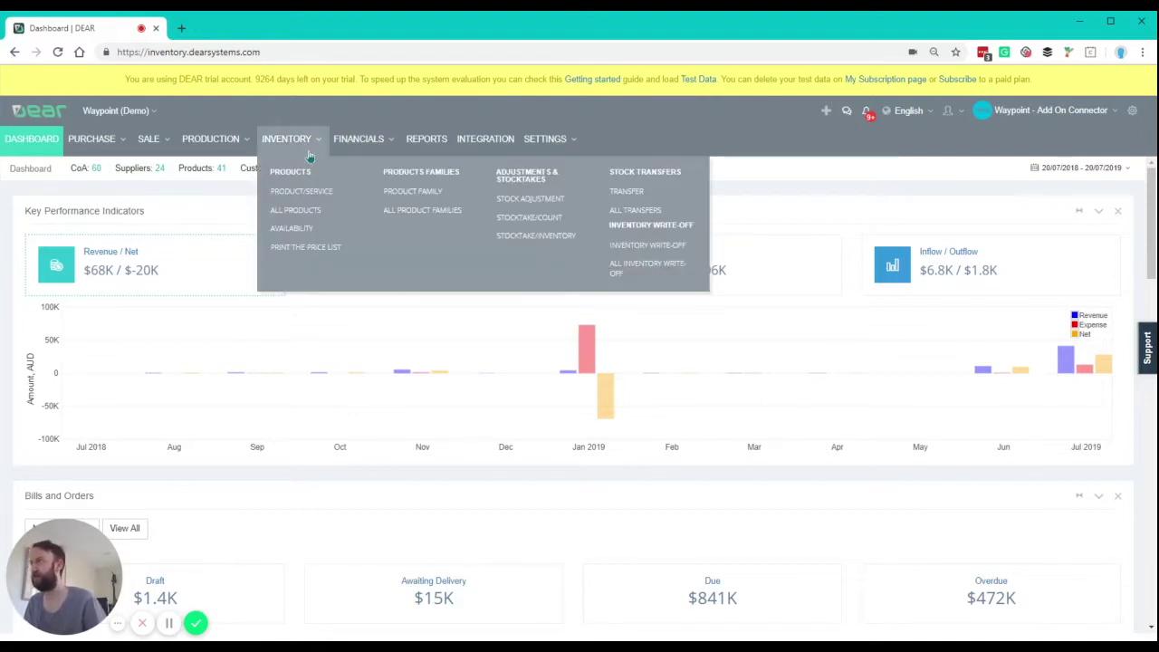
click(308, 218)
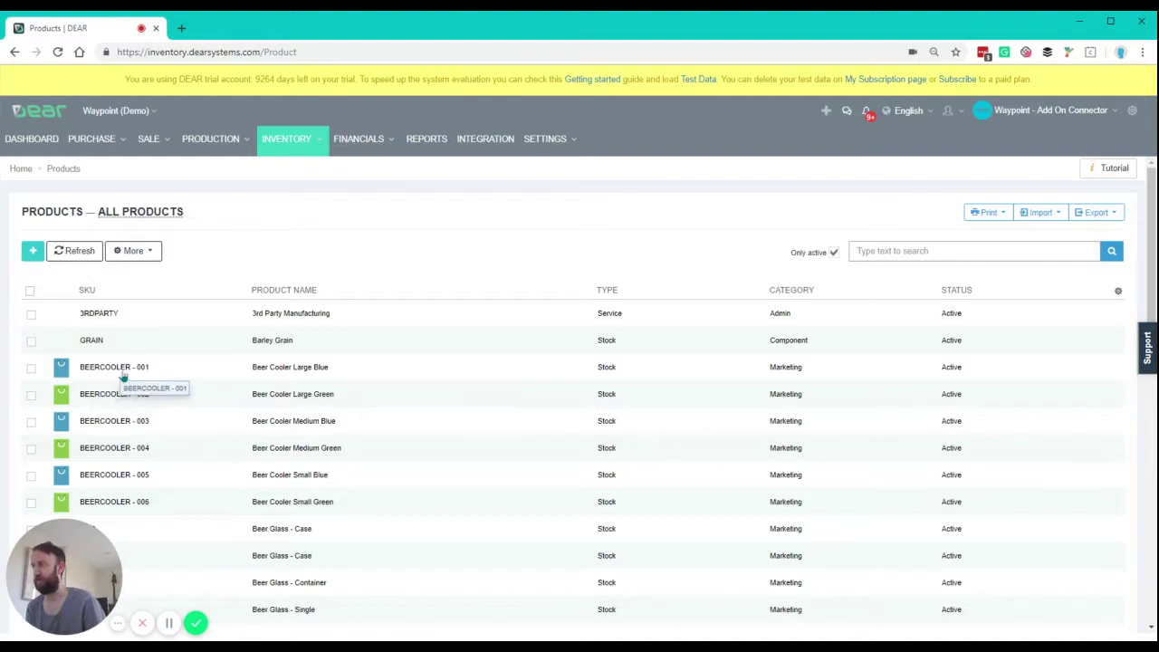
click(145, 374)
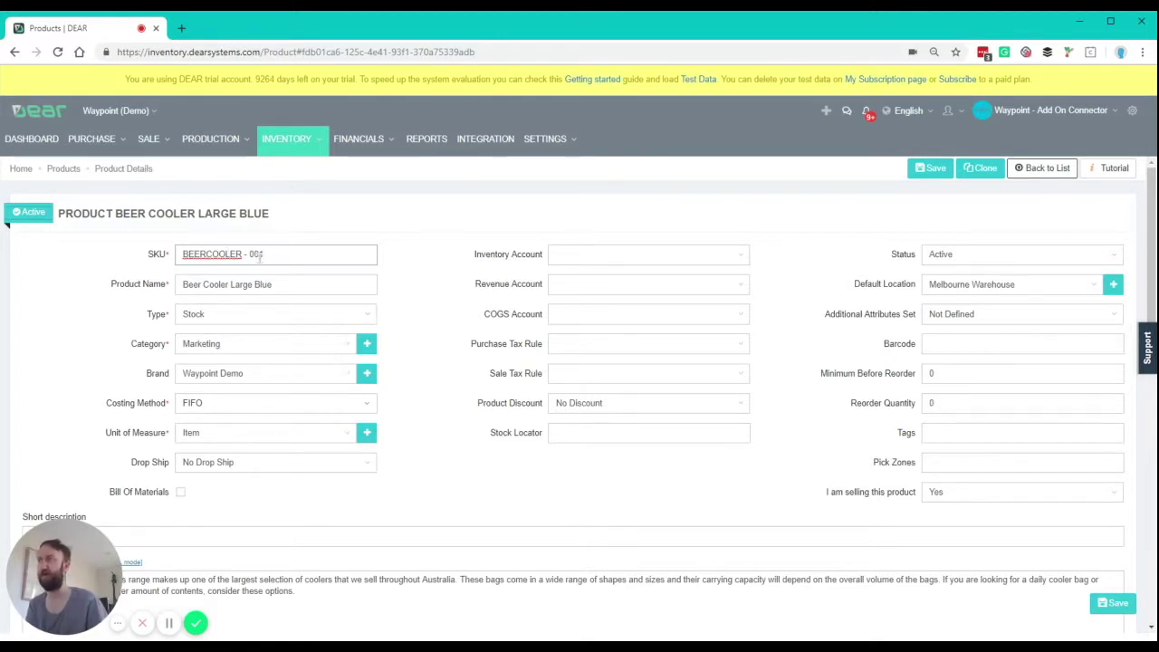
Set the product's barcode to 123456, save the record and return to the product list.
click(936, 344)
text(123456)
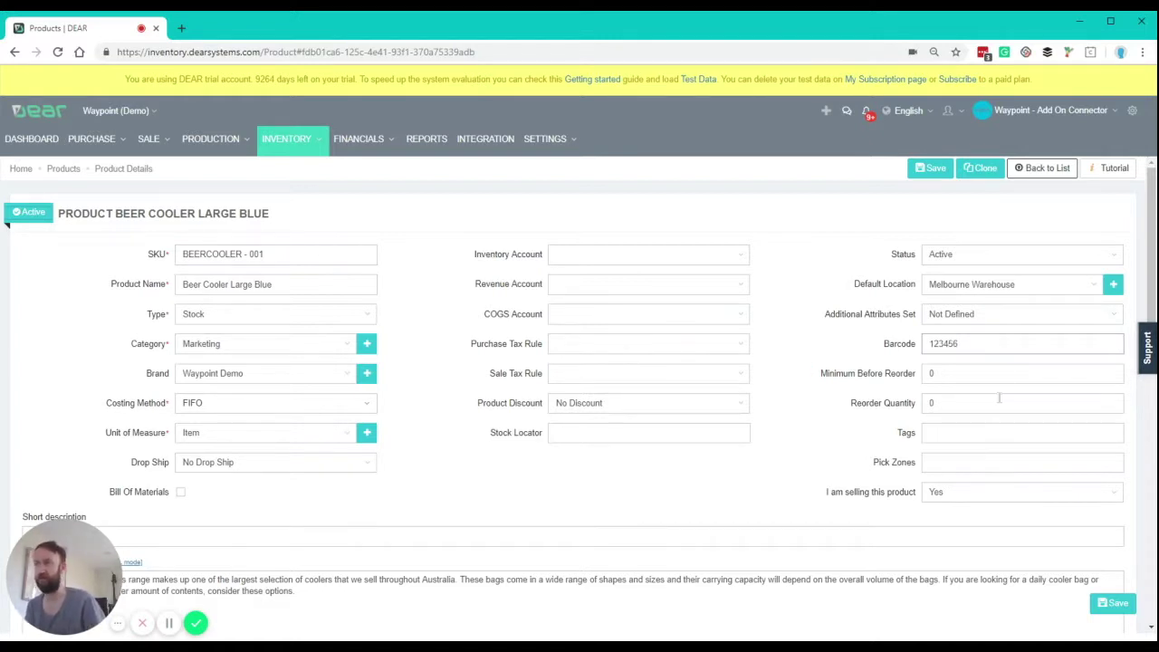
click(1091, 600)
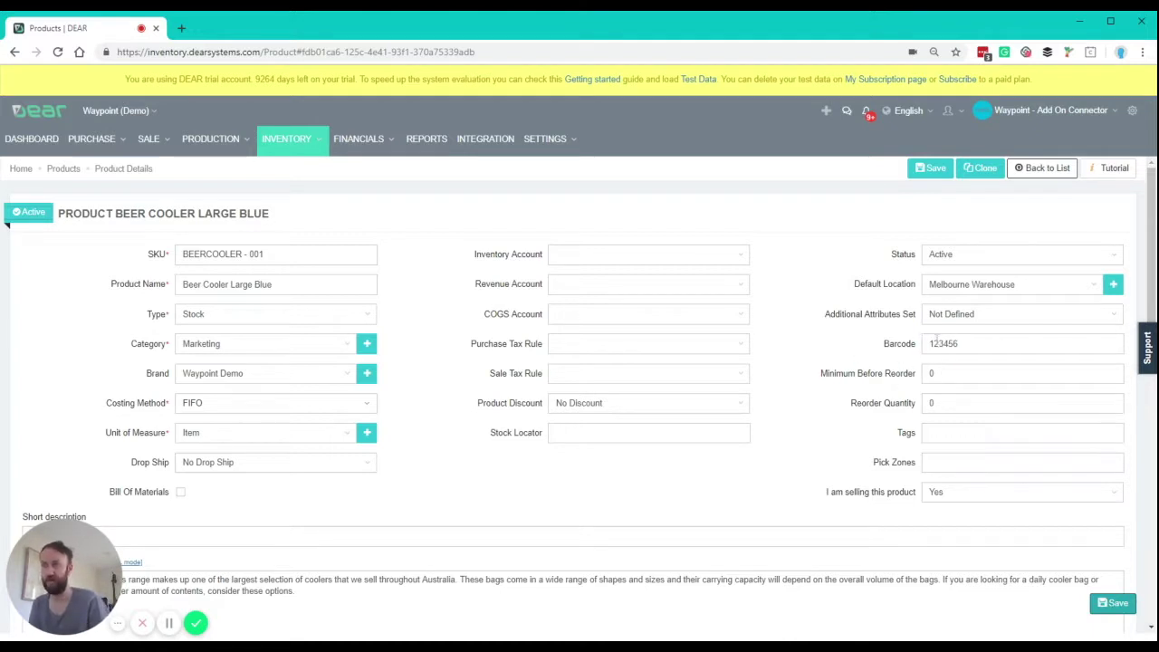
click(268, 259)
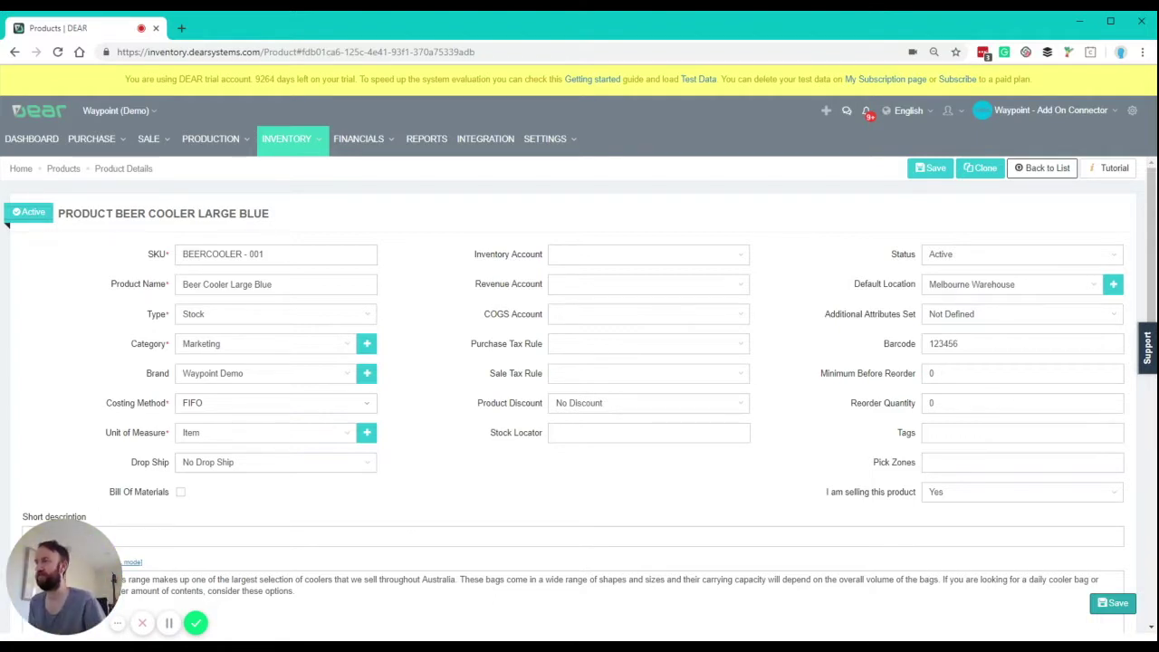
click(930, 167)
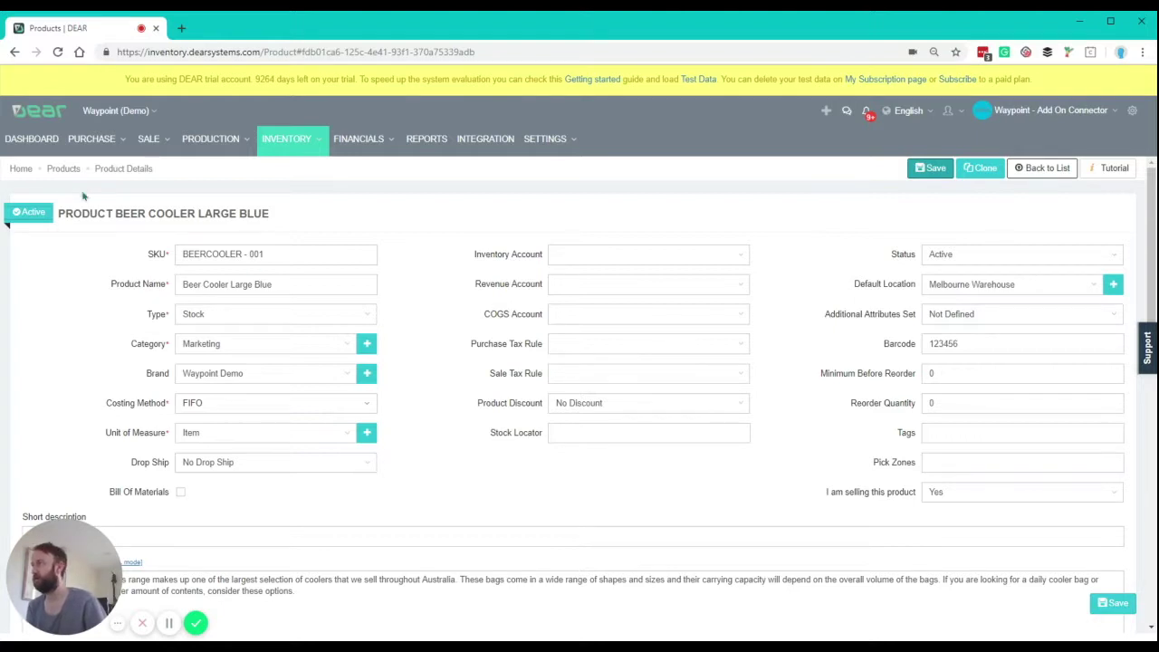
click(1037, 168)
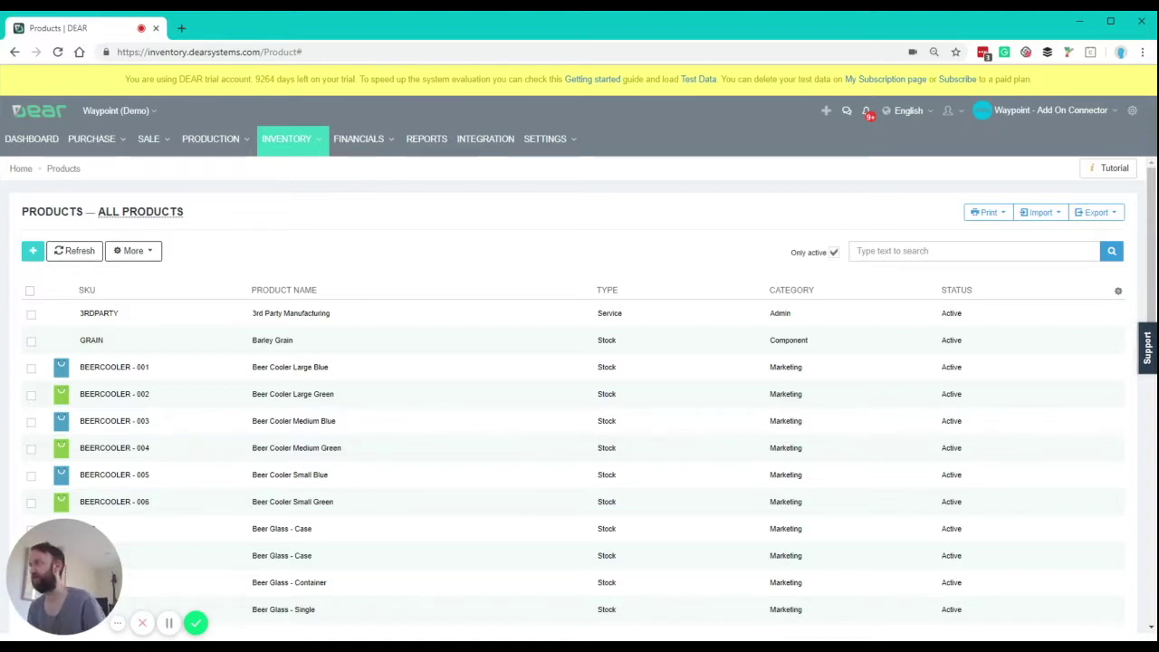
Start a new simple sale for the customer ABC Online (ABC Mail Order Centre).
mouse_move(166, 152)
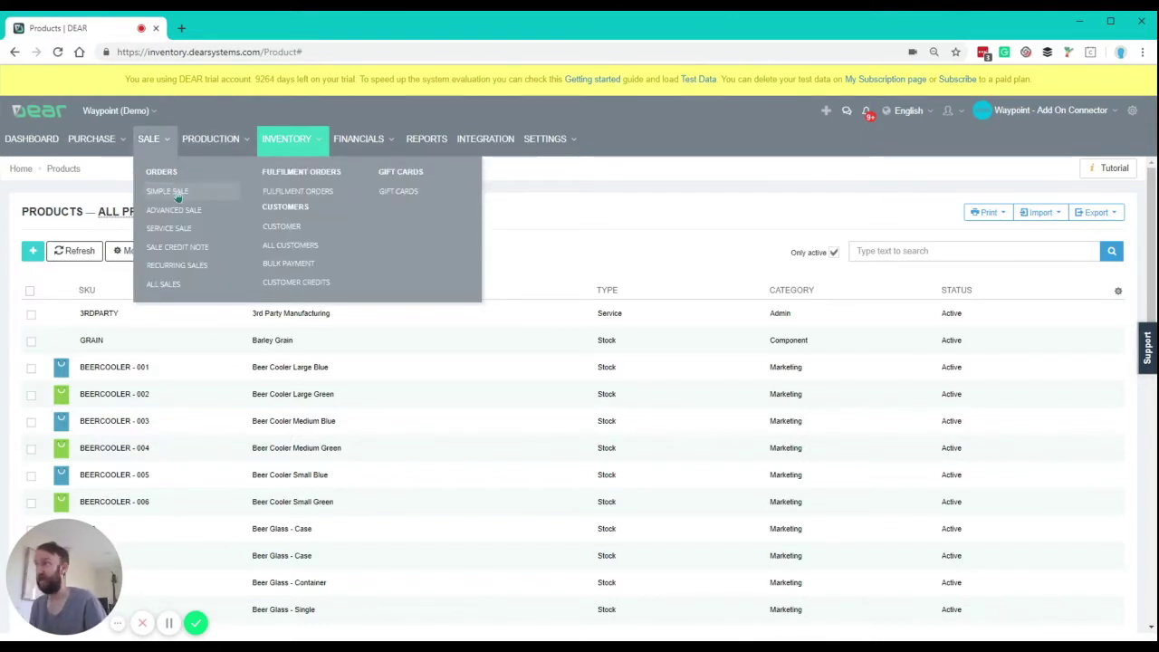
click(177, 193)
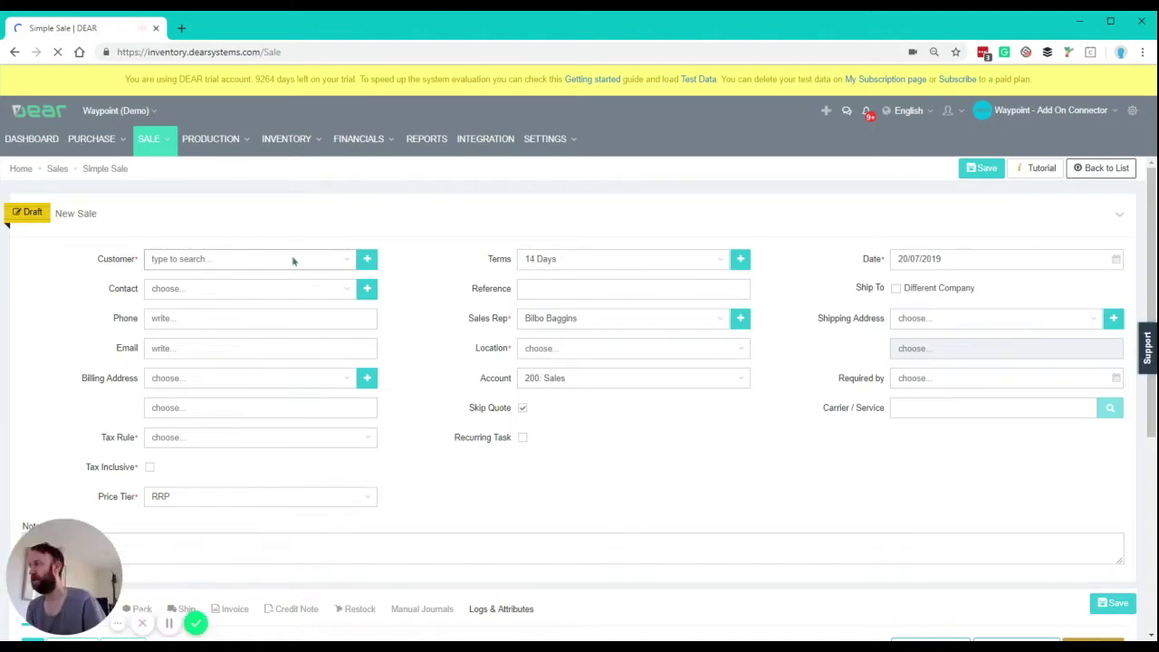
click(346, 261)
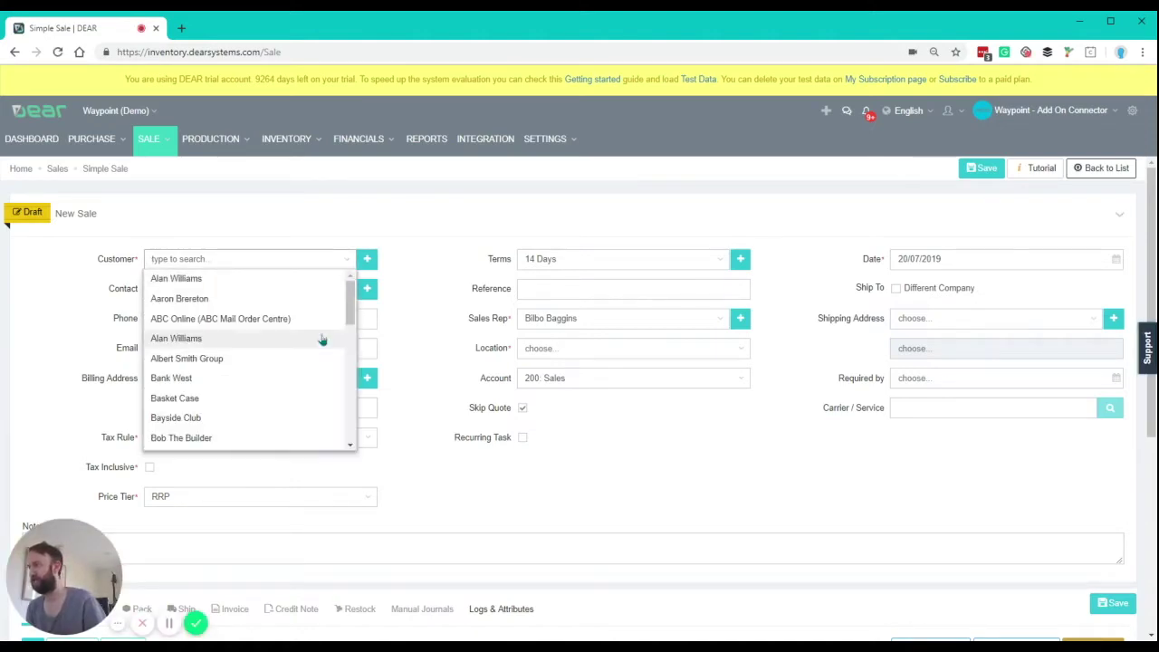
click(299, 322)
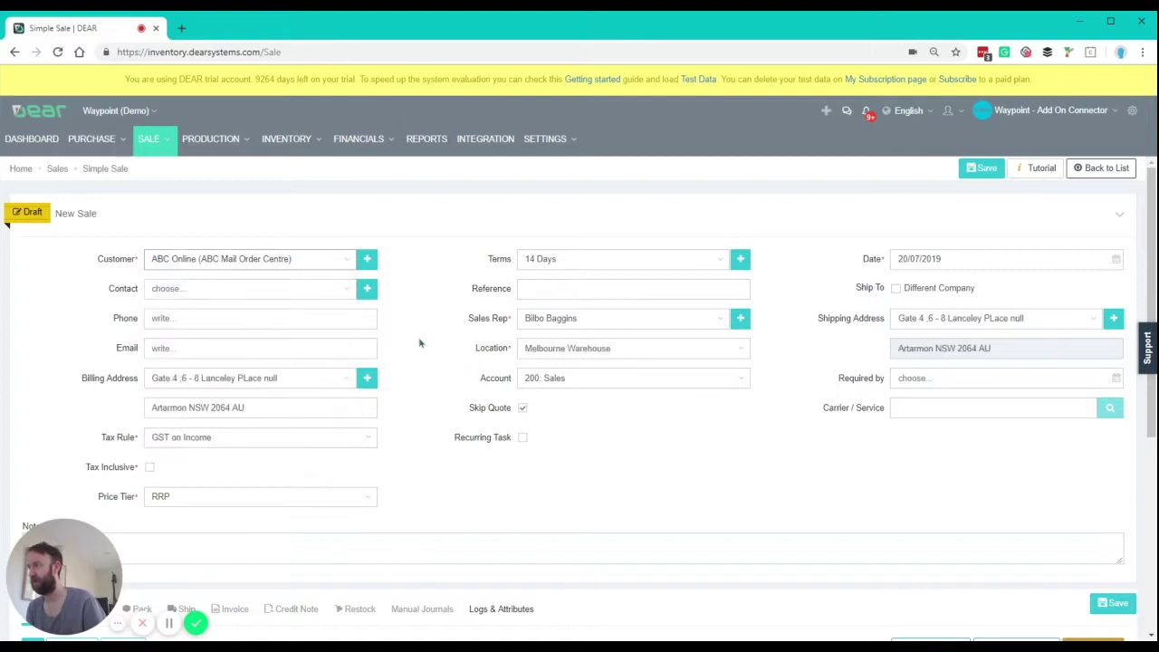
Scan the SKUs GAC, PAB and PAP into the sale's order lines using automatic scanning.
scroll(427, 377, down, 3)
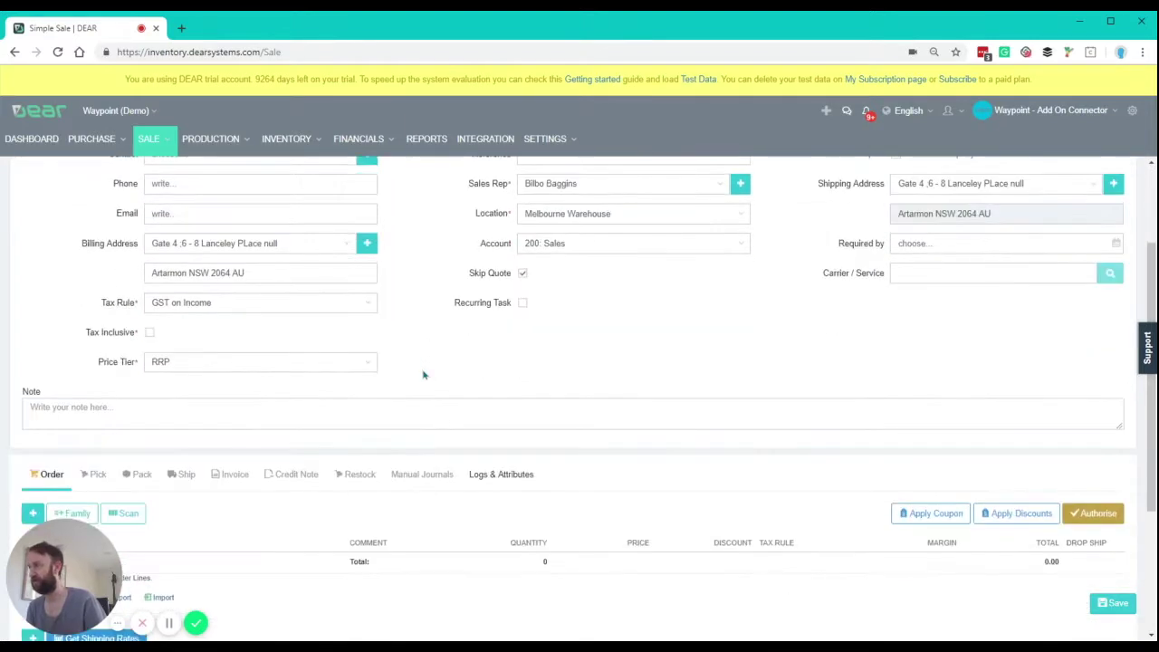
scroll(209, 437, down, 1)
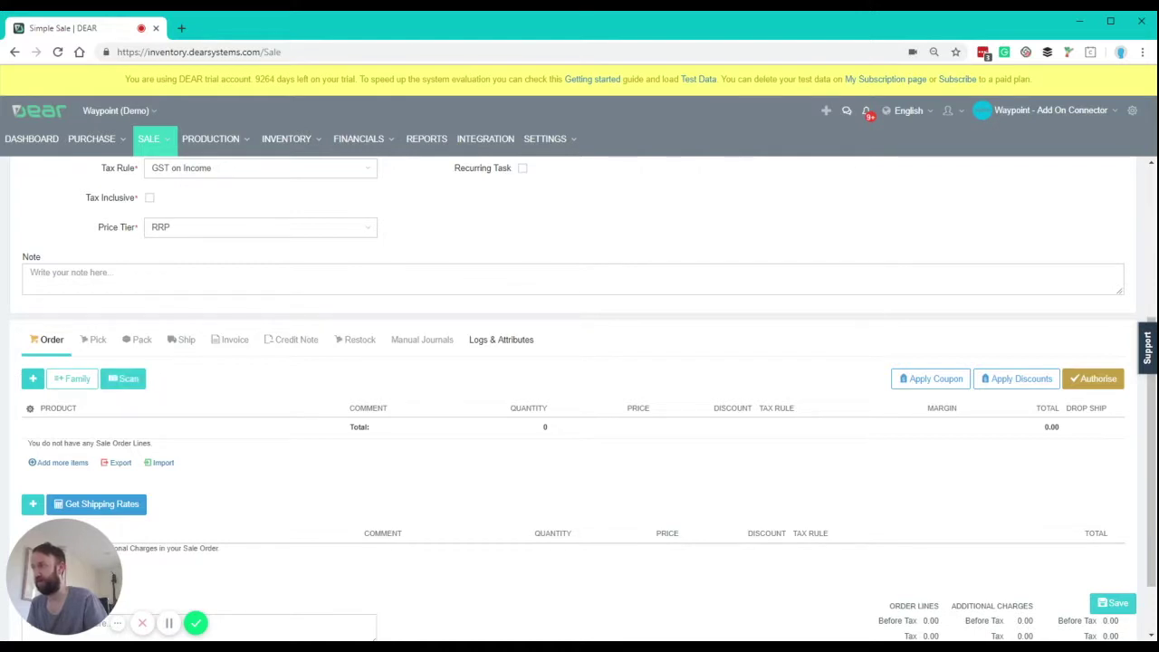
click(126, 382)
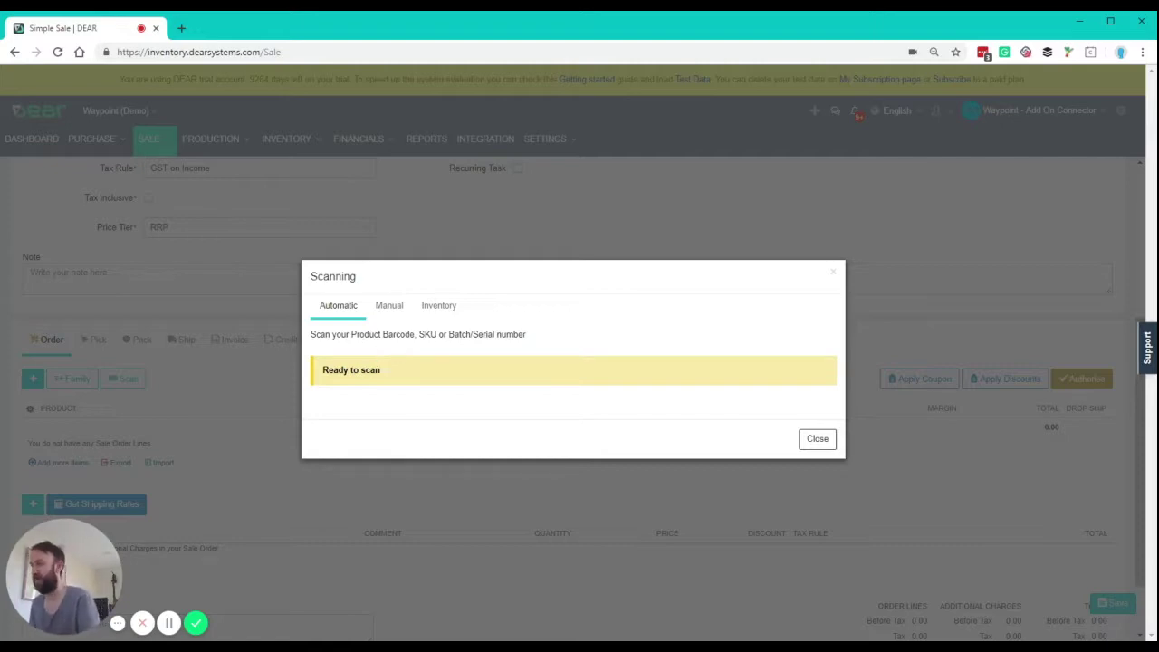
text(GAC)
key(Return)
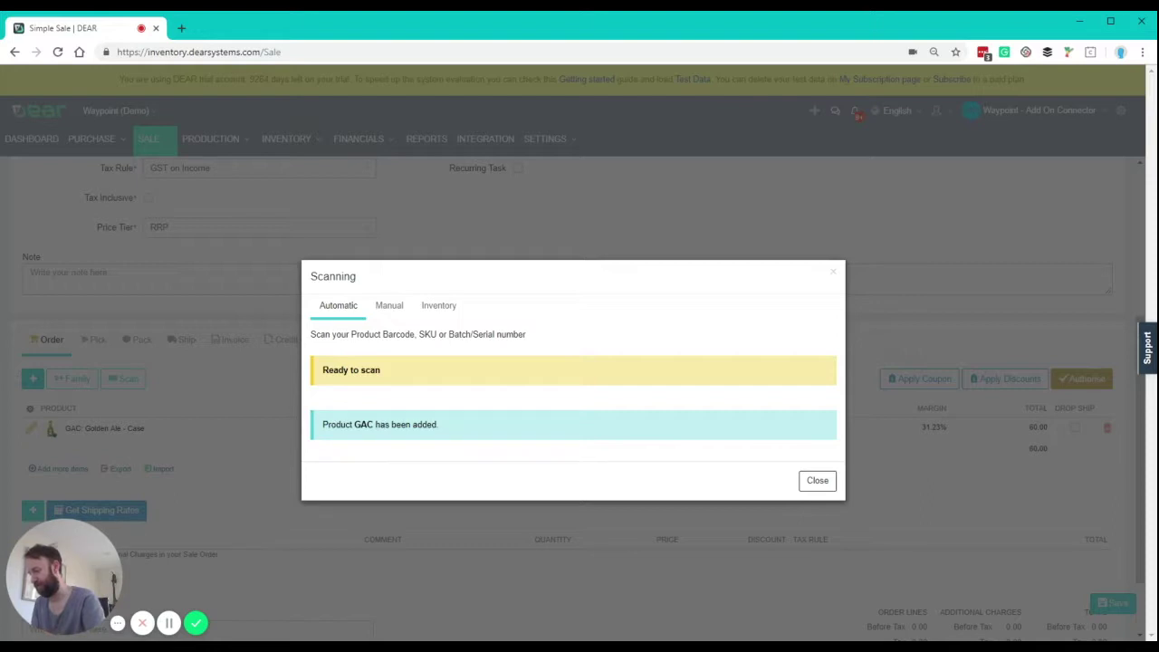
text(PAB)
key(Return)
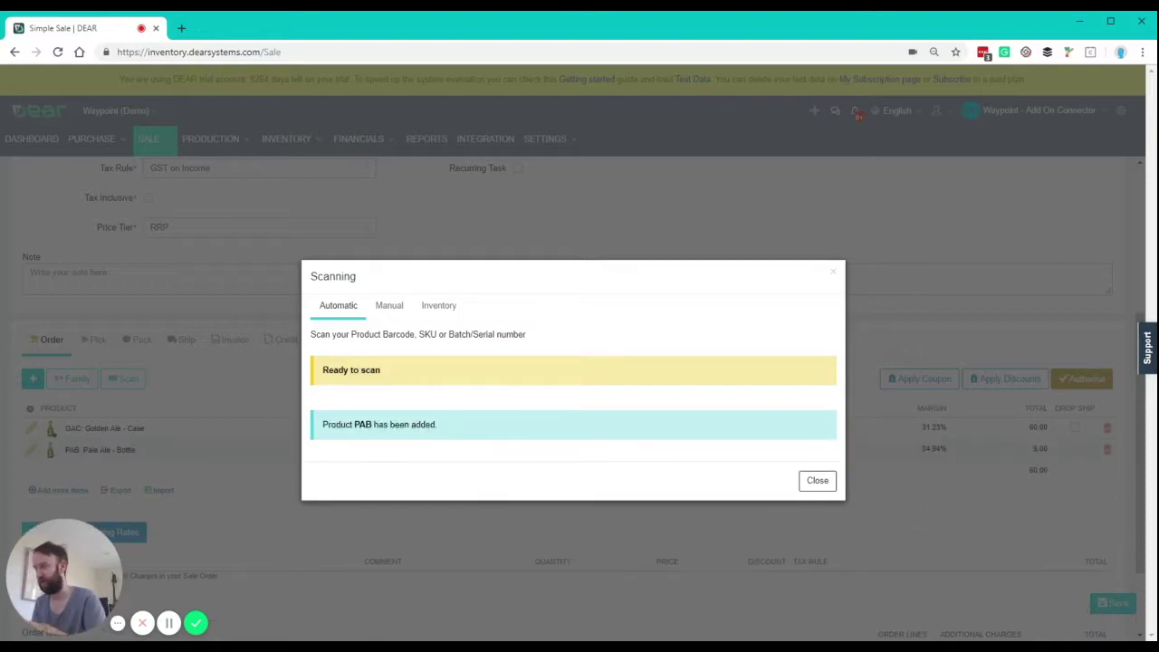
text(PAP)
key(Return)
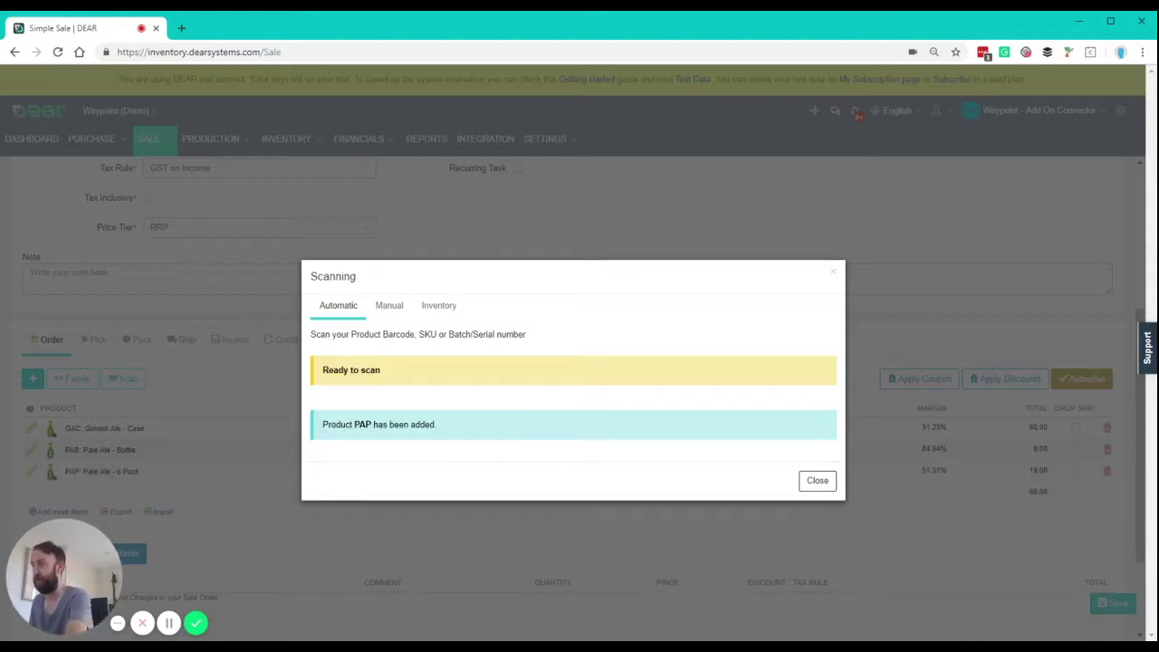
Enter GAC, PAP and PAB on separate lines in inventory scanning mode, and close the scanning dialog without saving.
click(441, 308)
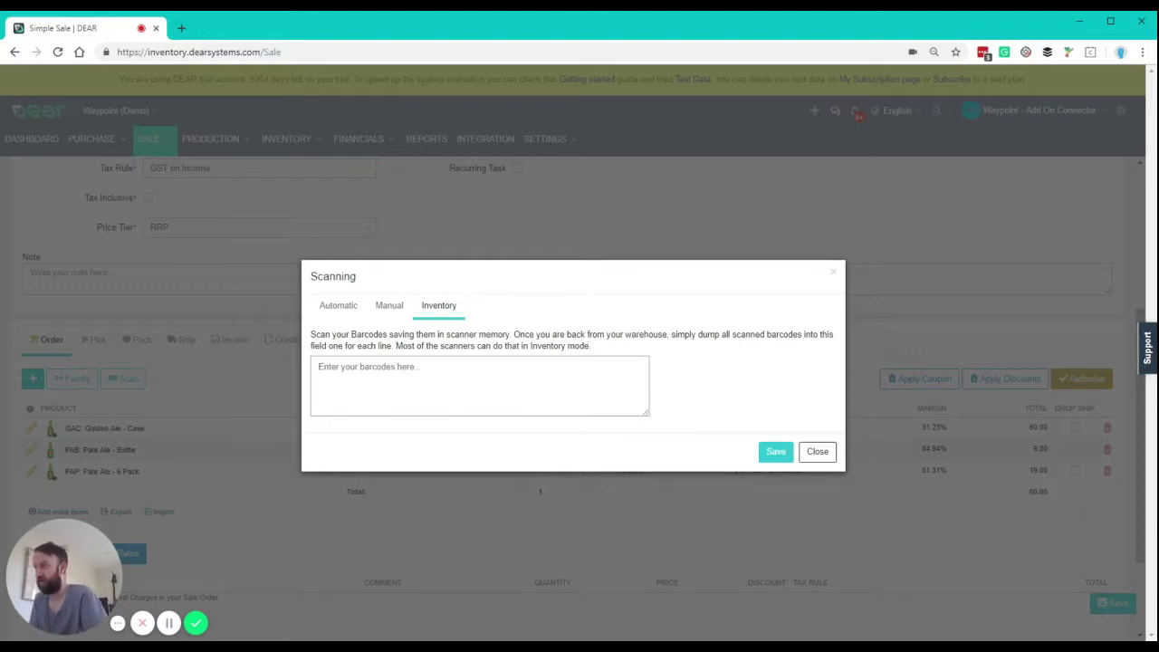
text(GAC)
key(Return)
text(PAP)
key(Return)
text(PAB)
key(Return)
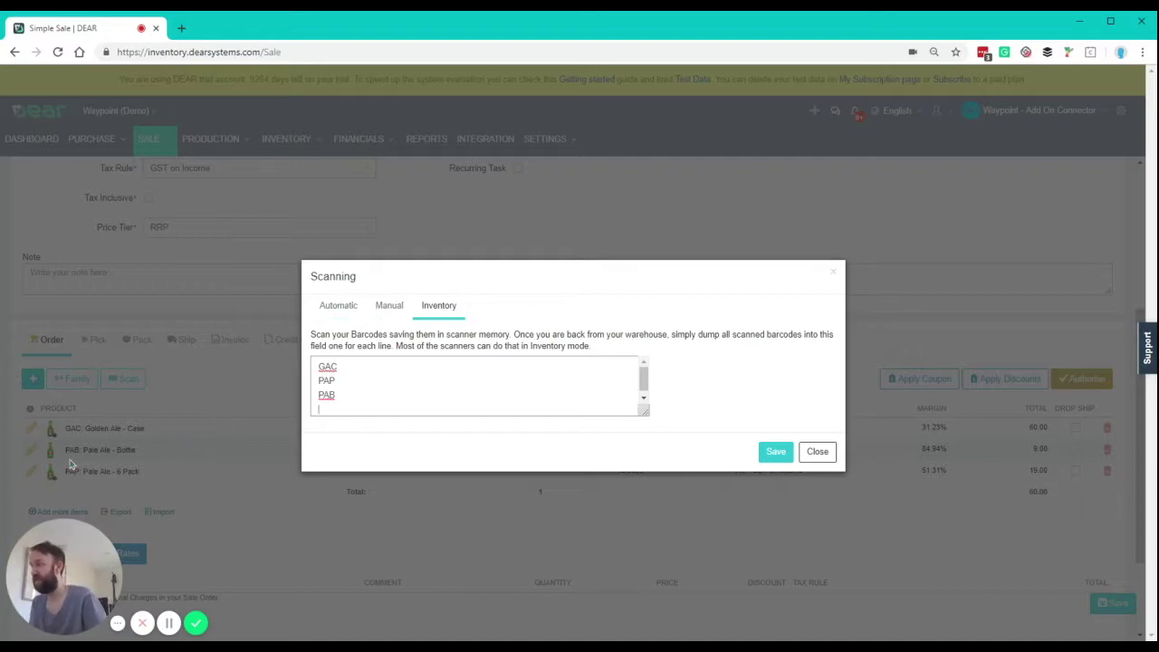
click(820, 453)
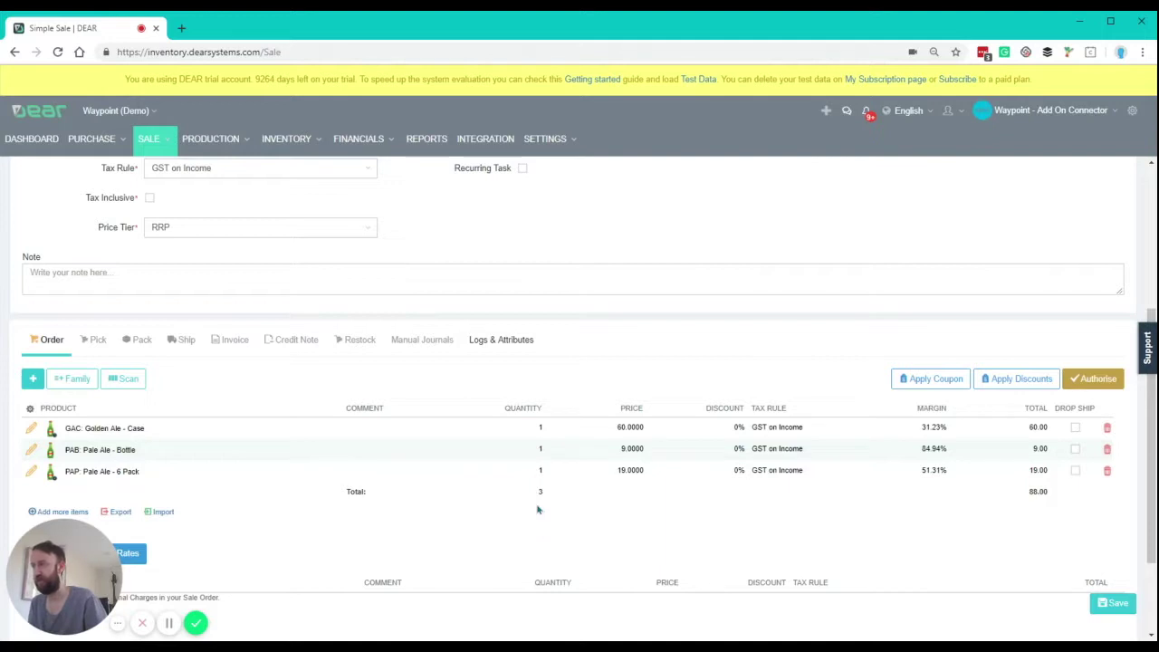
Delete the GAC, PAB and PAP lines from the sale order.
click(1107, 428)
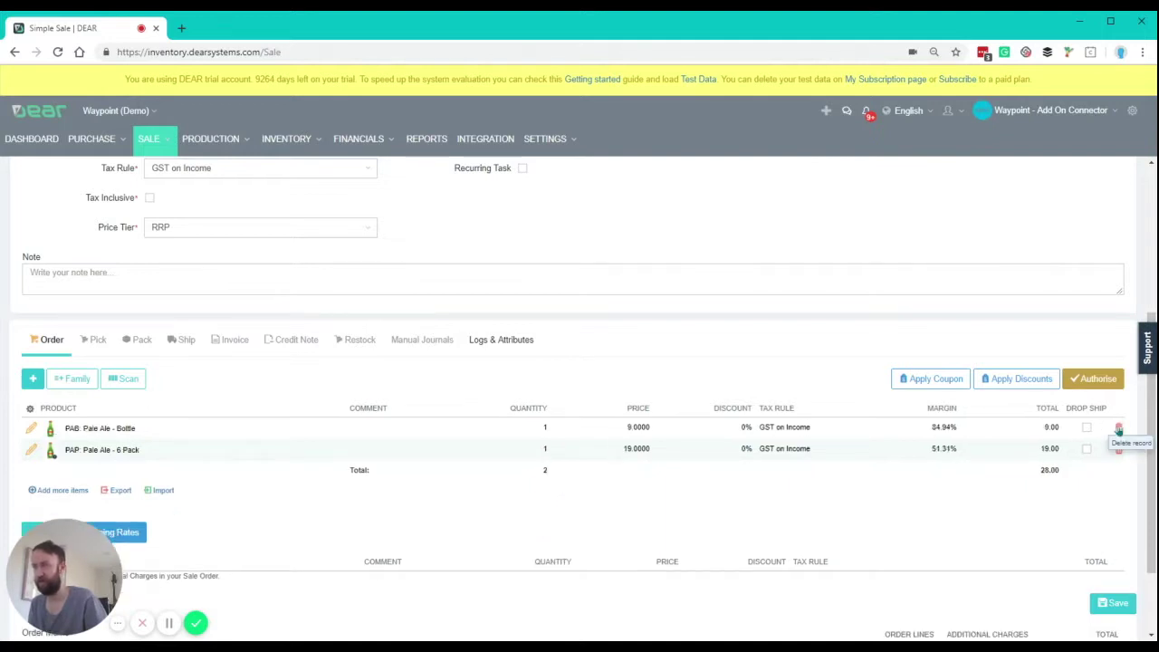
click(1107, 429)
click(1107, 428)
Scan GAC four times and PAP once into the order in automatic mode, and authorise the order.
click(116, 384)
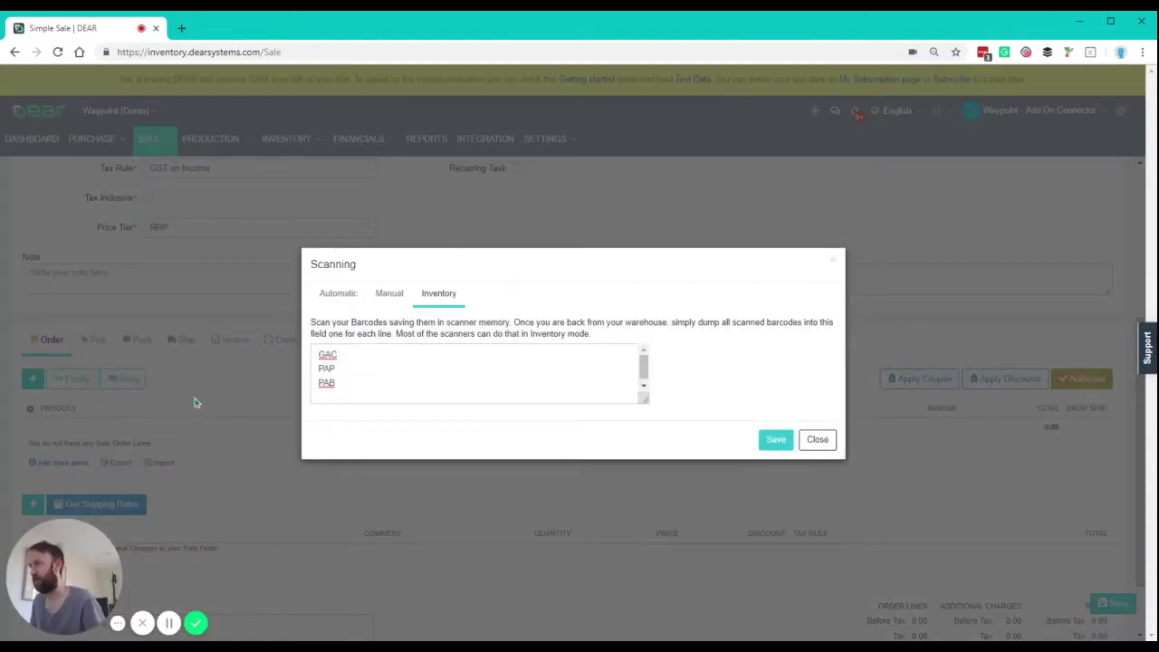
click(336, 305)
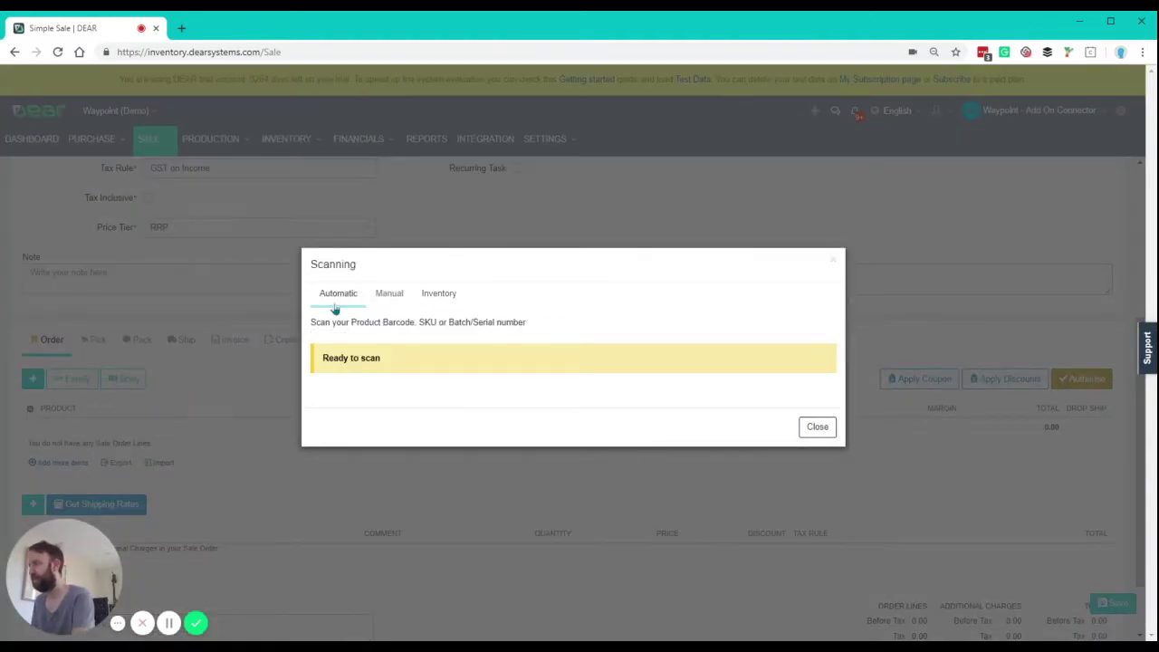
key(Return)
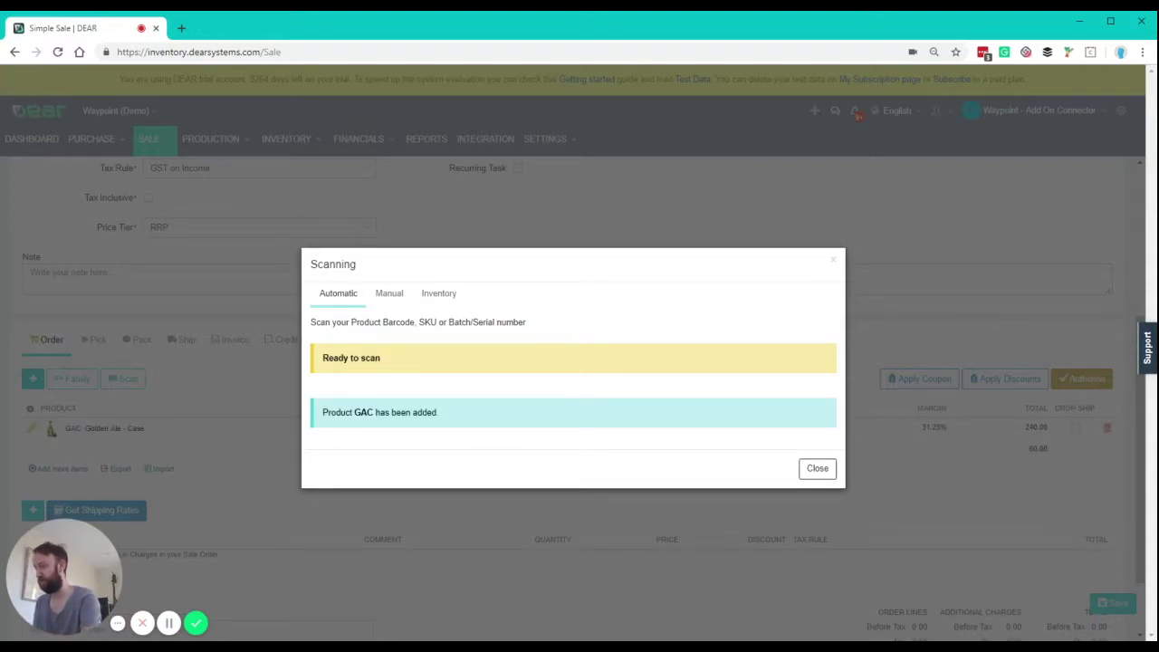
key(Return)
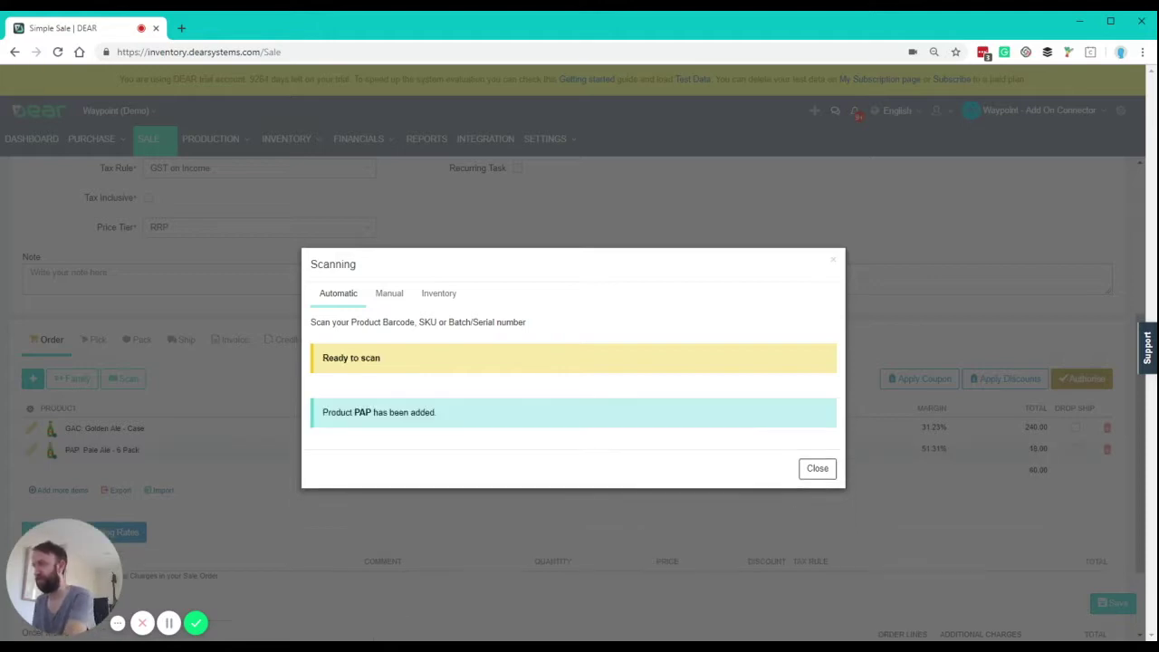
click(818, 471)
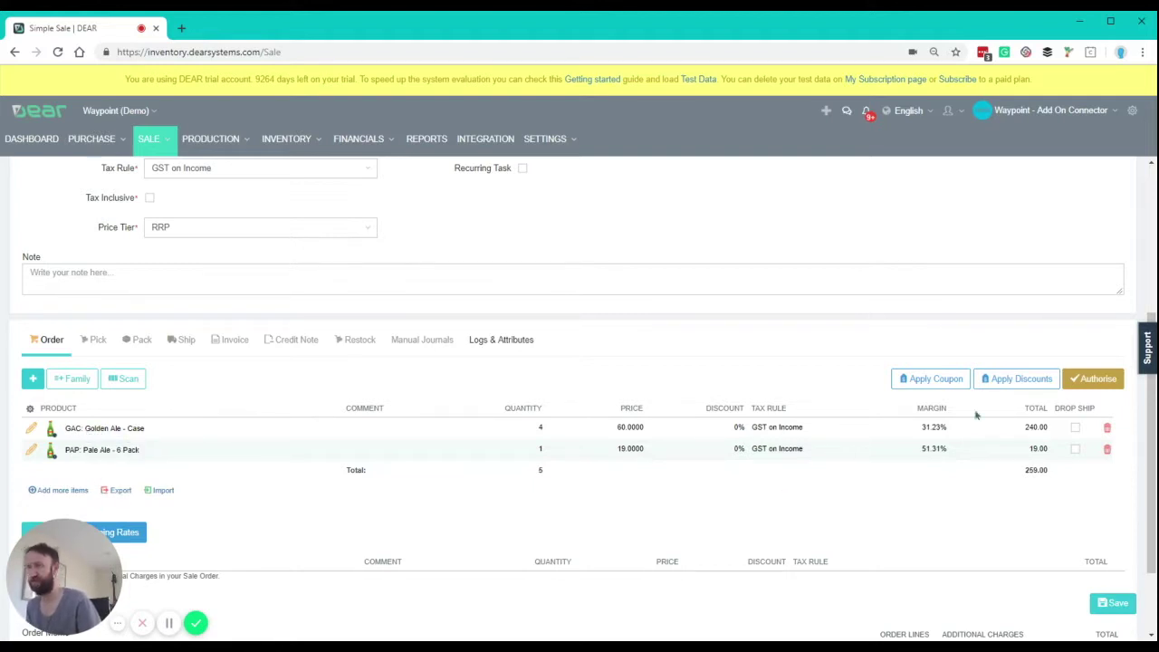
click(1094, 381)
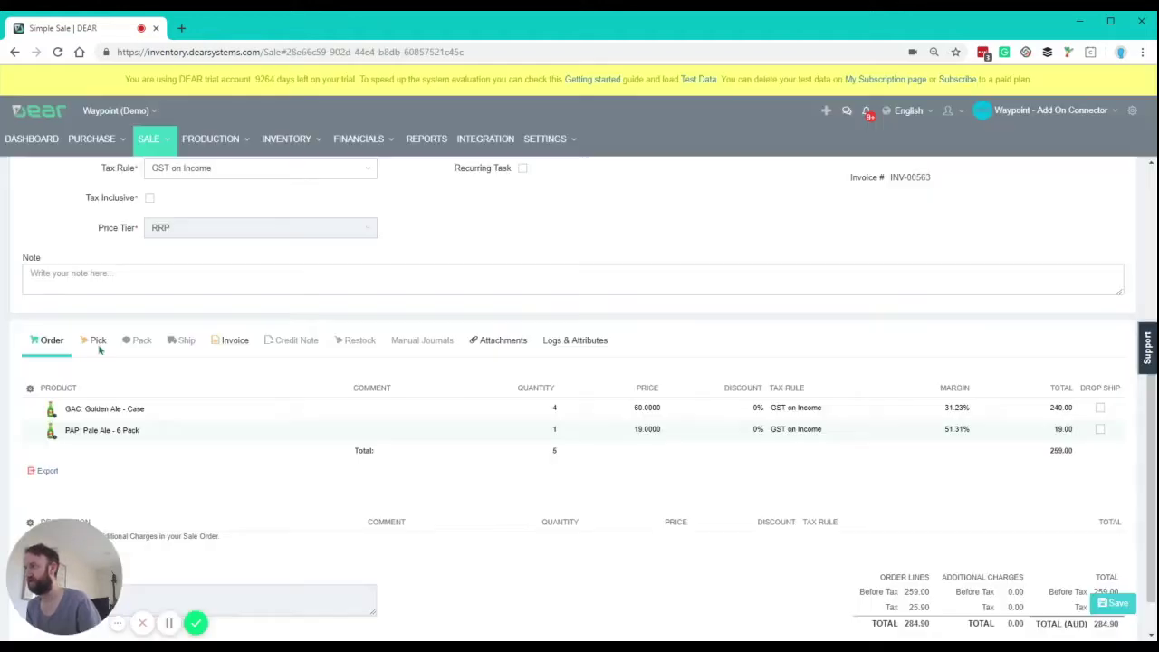
Open scanning for the sale's pick stage and set the location to pick from to Melbourne Warehouse.
click(97, 344)
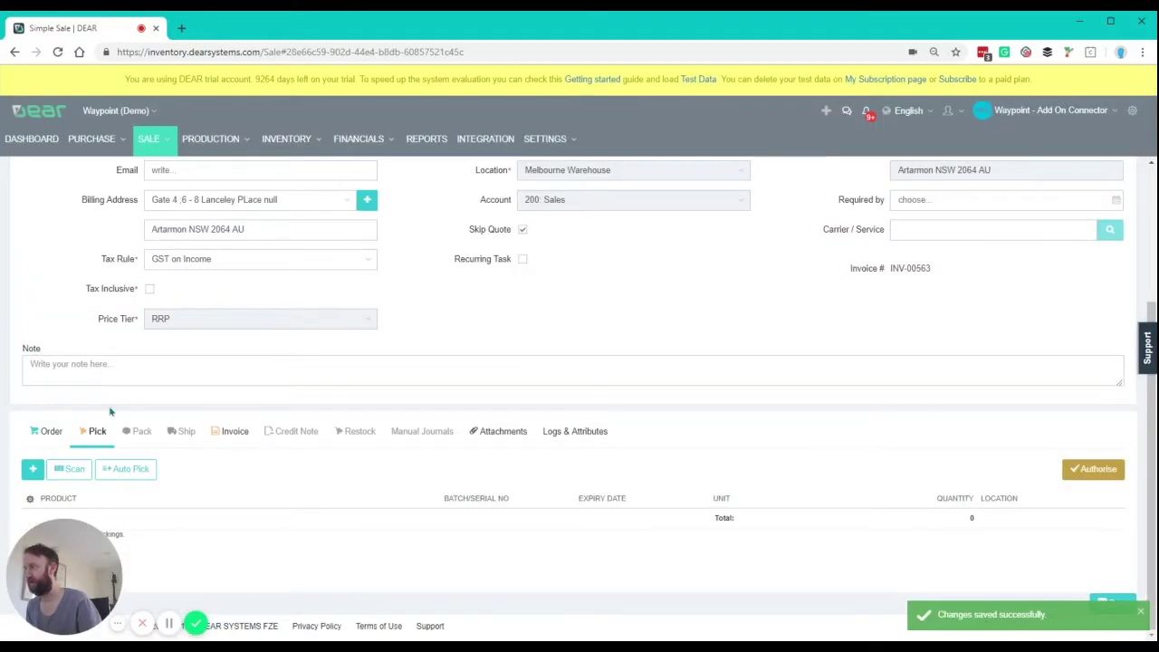
click(72, 469)
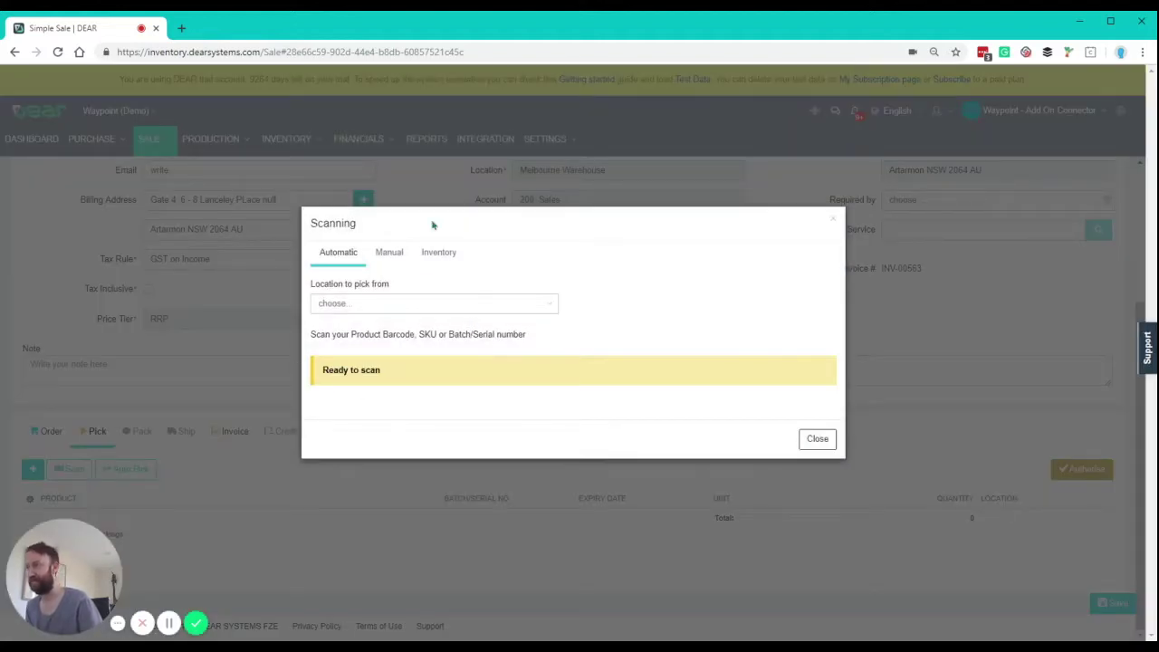
click(554, 305)
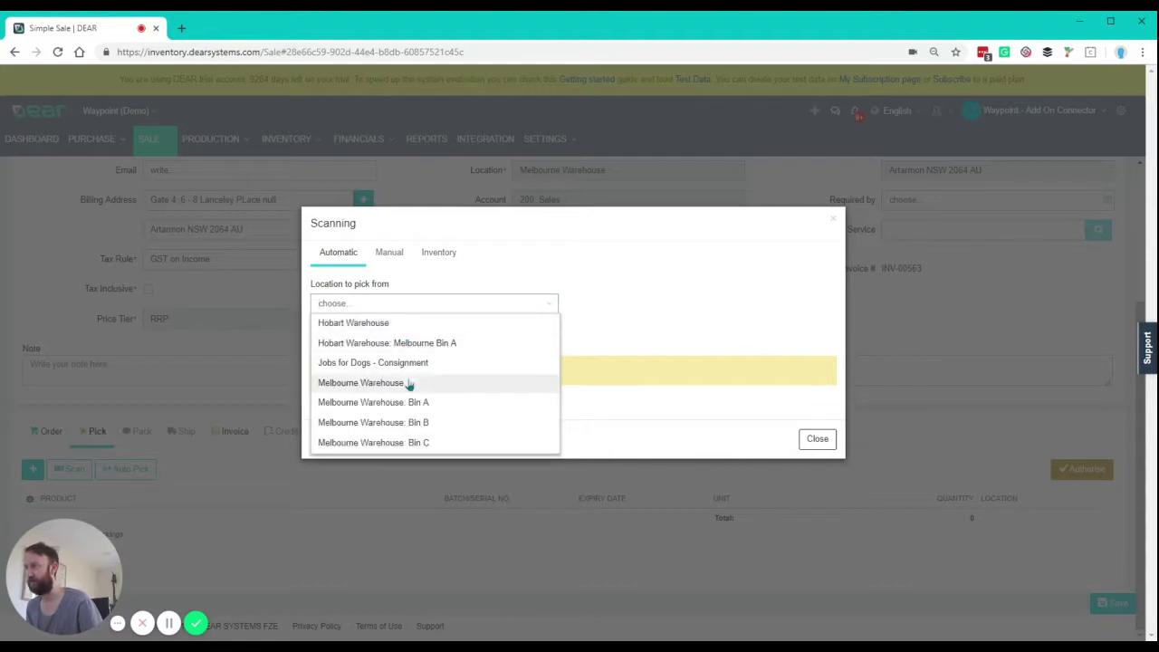
click(409, 384)
click(370, 378)
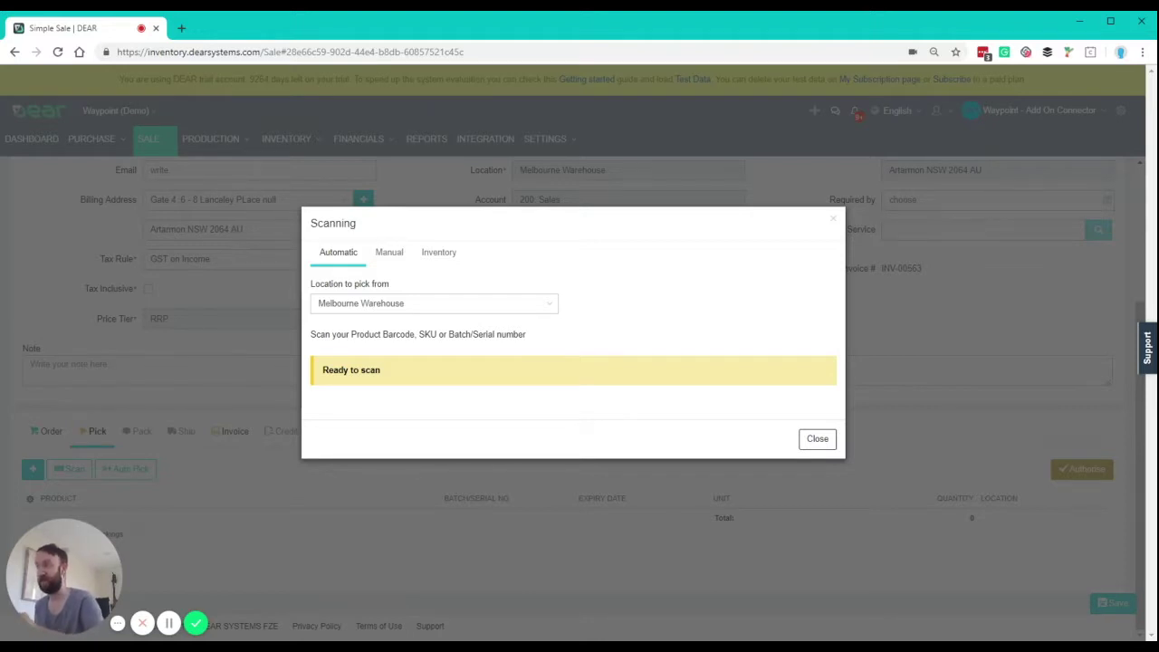
Scan GAC three times and PAP once into the pick list.
text(GAC)
key(Return)
text(GAC)
key(Return)
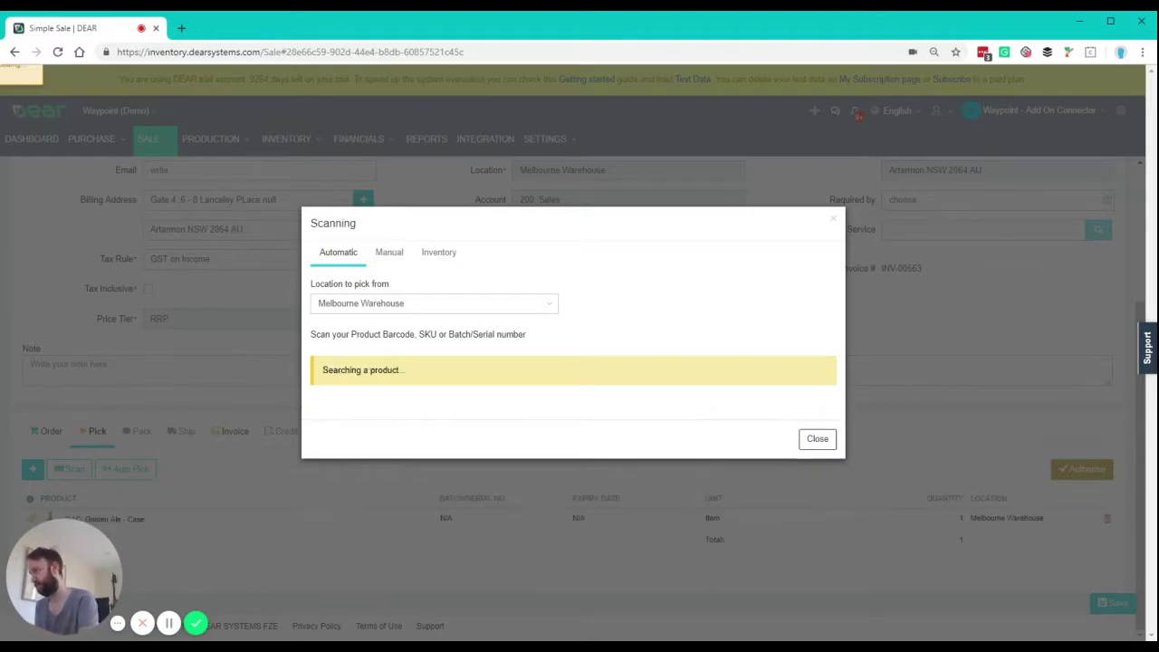
text(GAC)
key(Return)
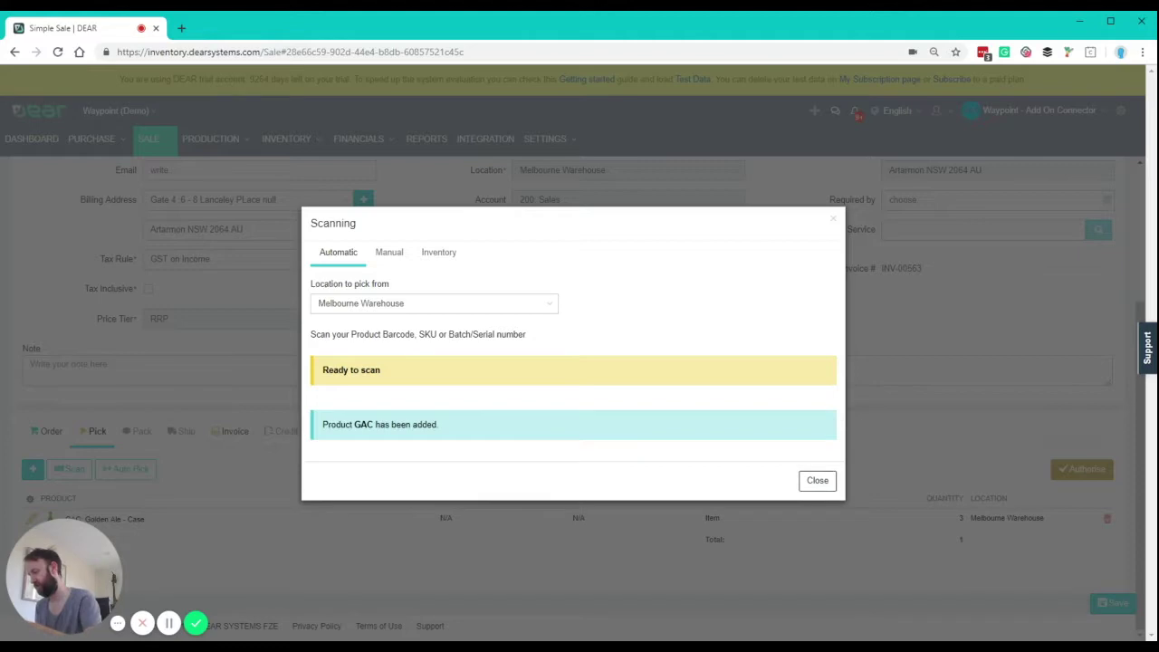
text(PAP)
key(Return)
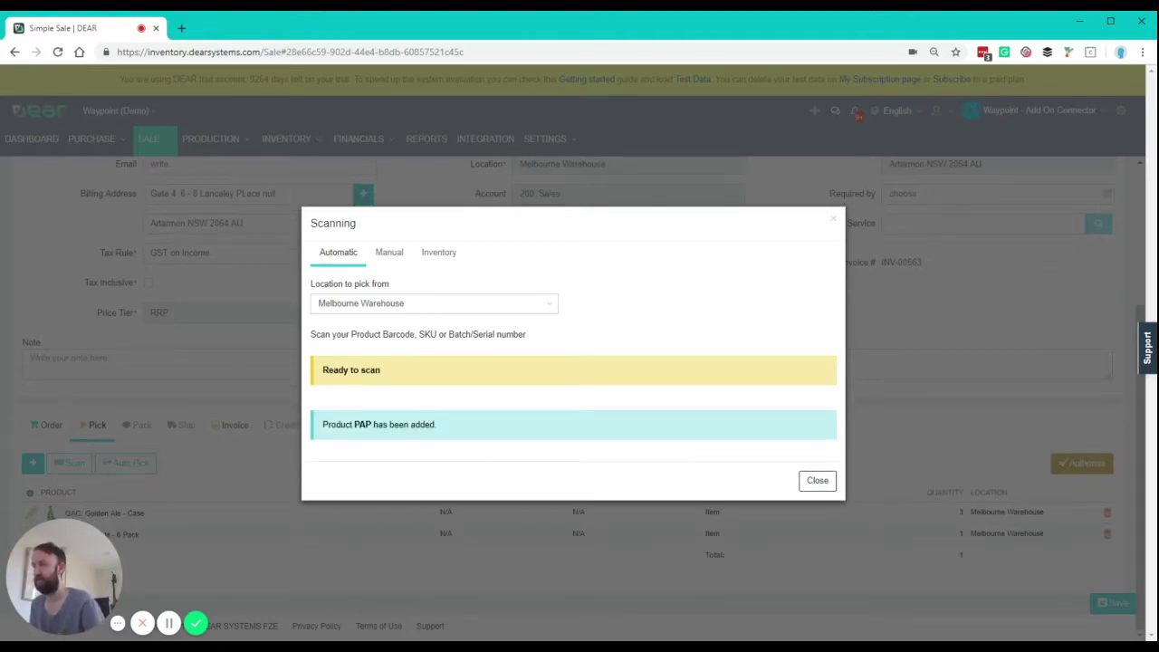
Finish scanning and authorise the short pick list without creating a new sale or using multiple fulfilment.
click(817, 480)
click(1093, 463)
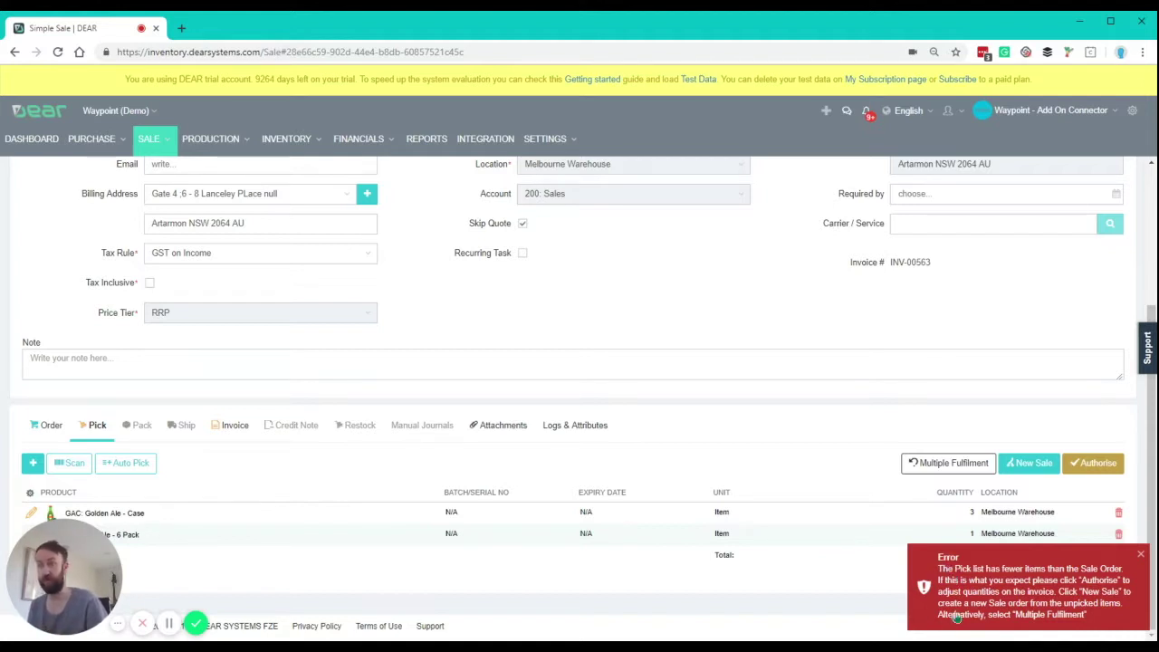
click(940, 466)
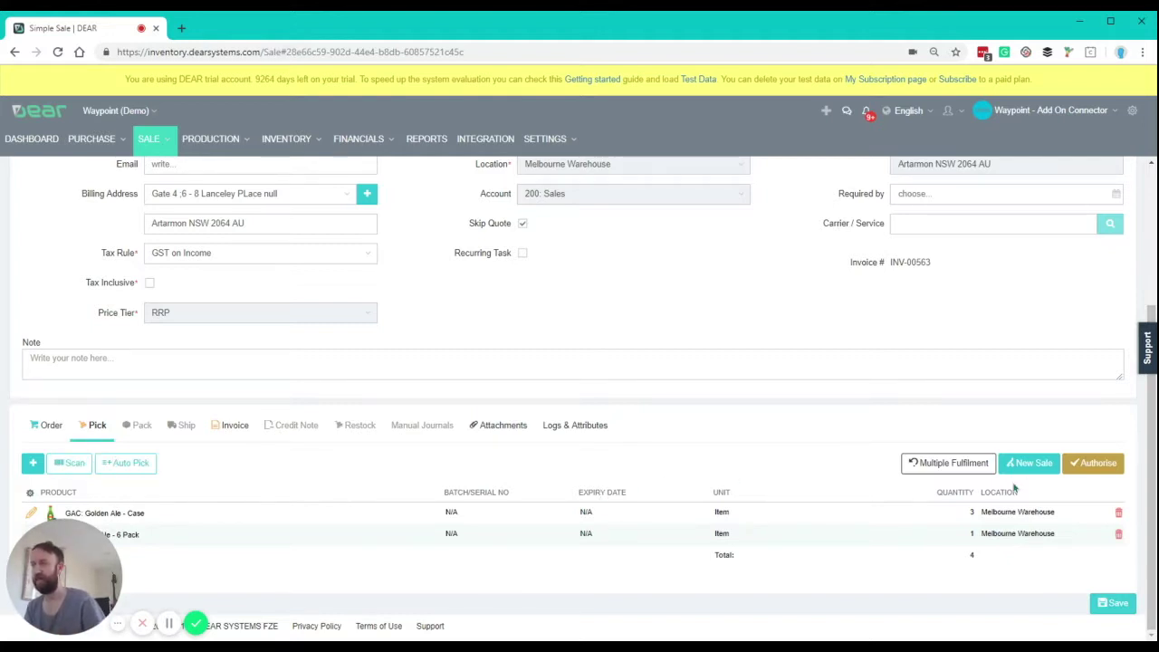
click(1097, 466)
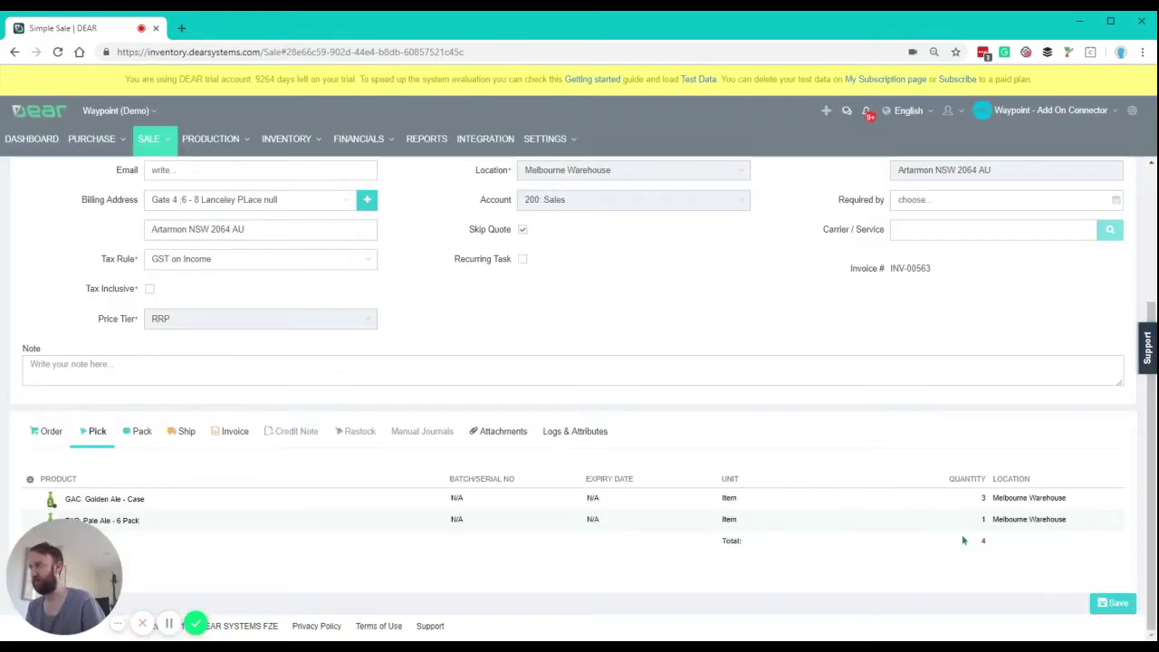
Auto-fill the sale's shipment as grouped boxes and authorise it.
click(185, 433)
click(80, 468)
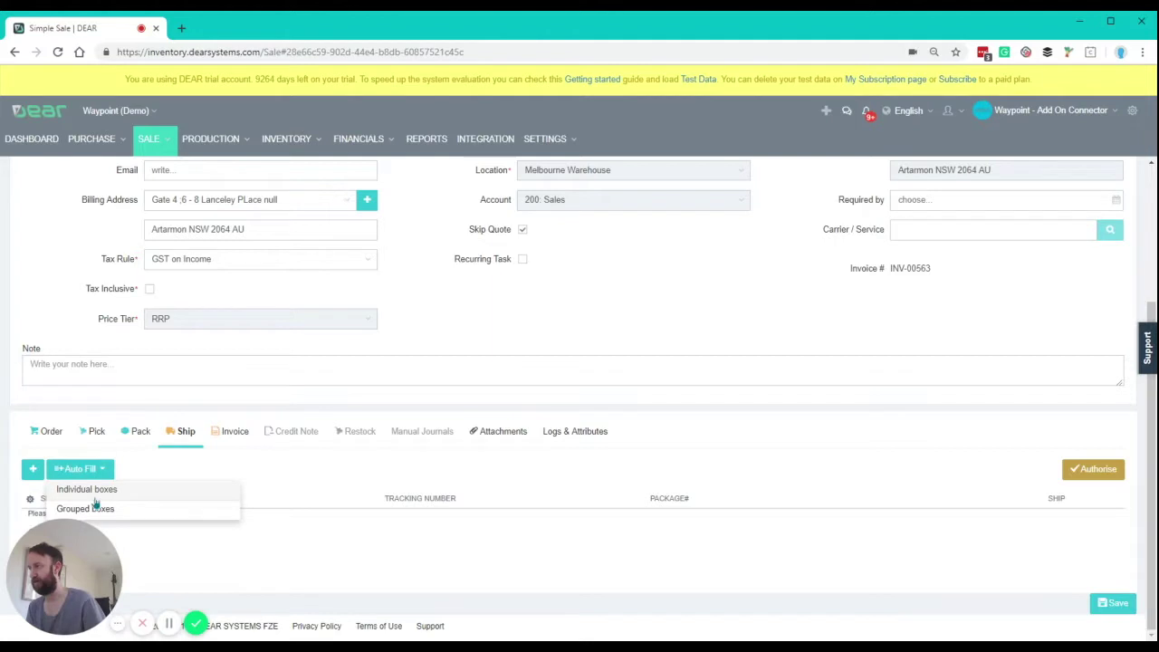
click(91, 506)
click(1114, 478)
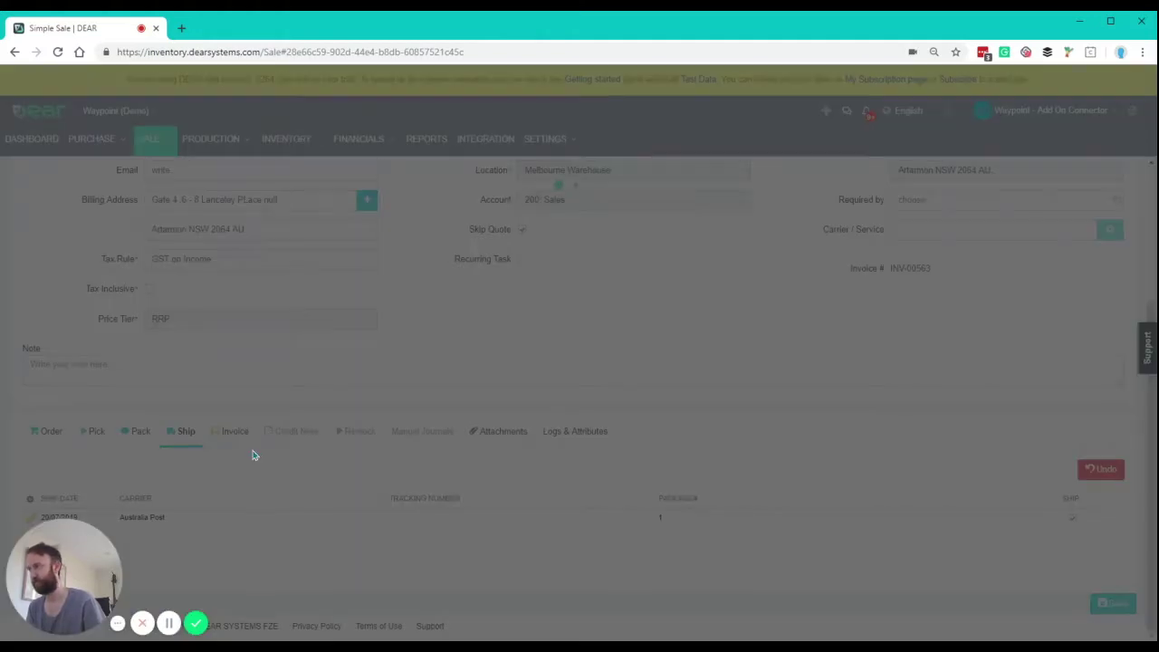
Review the sale's invoice lines and compare their quantities with the order lines.
click(232, 433)
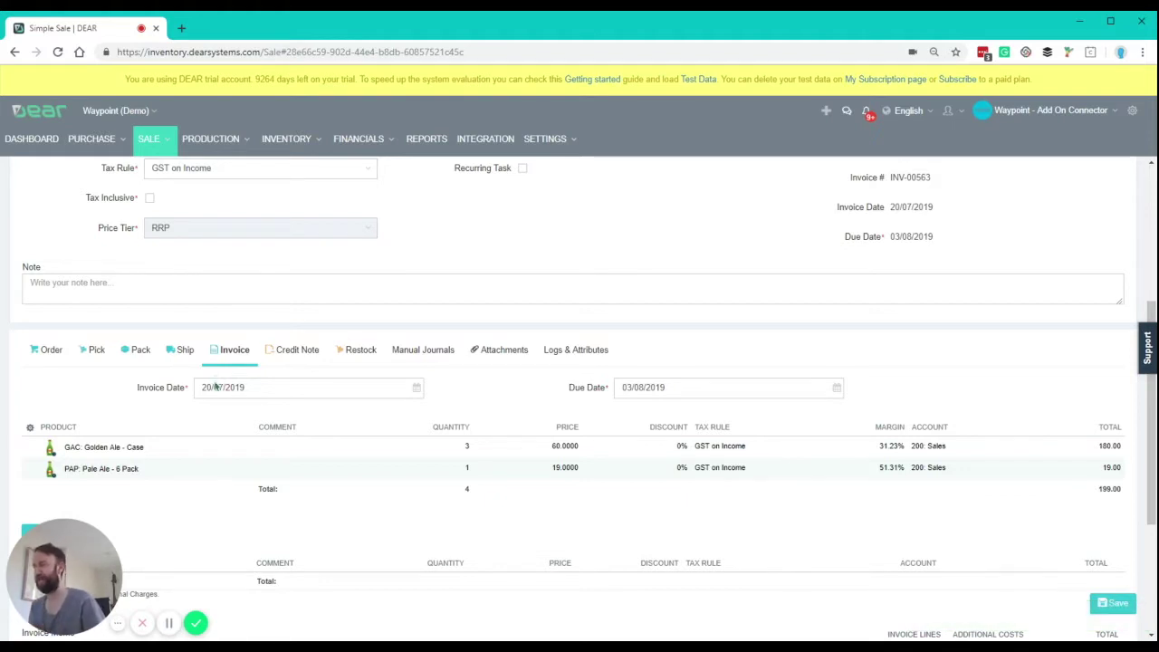
mouse_move(116, 143)
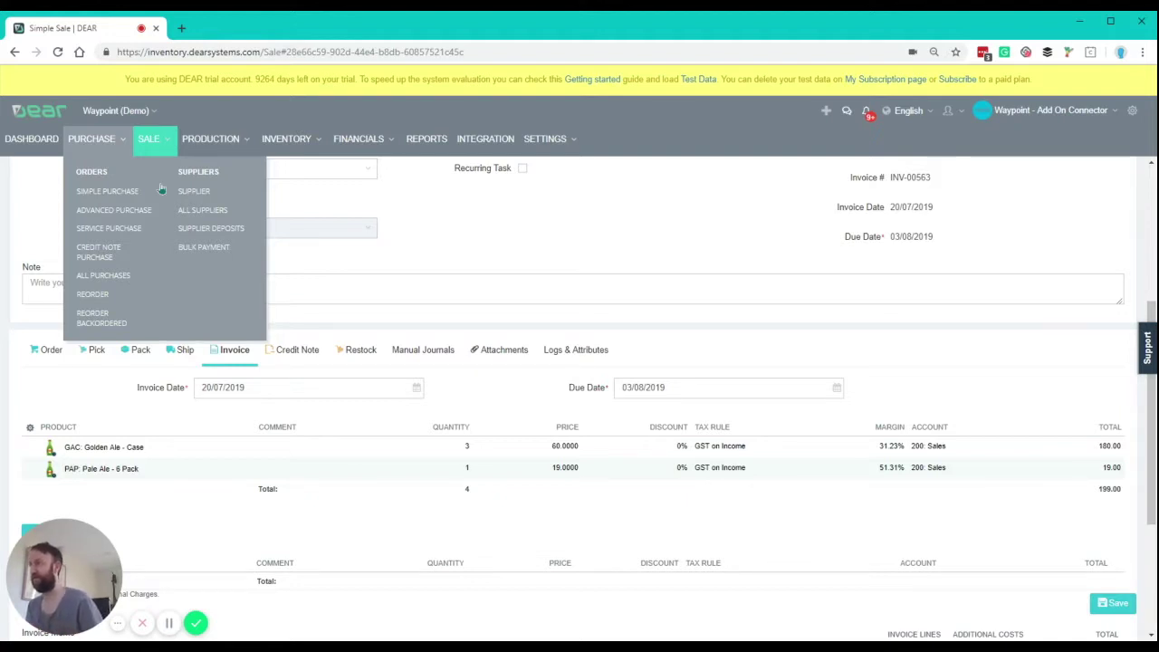
scroll(176, 375, up, 1)
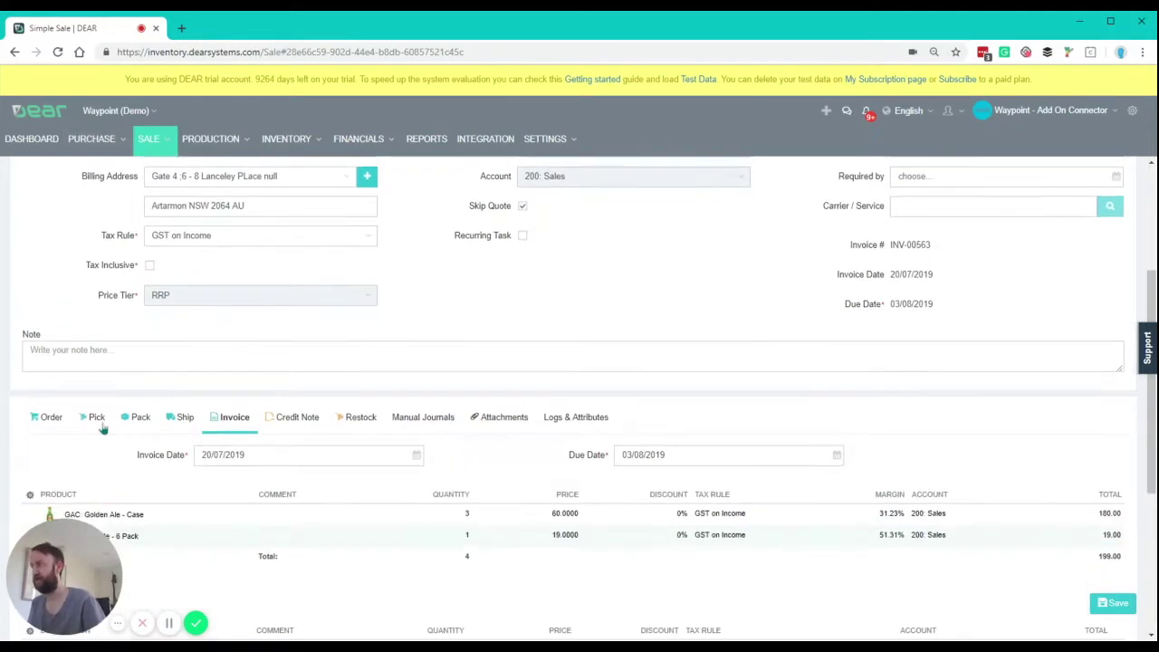
click(47, 424)
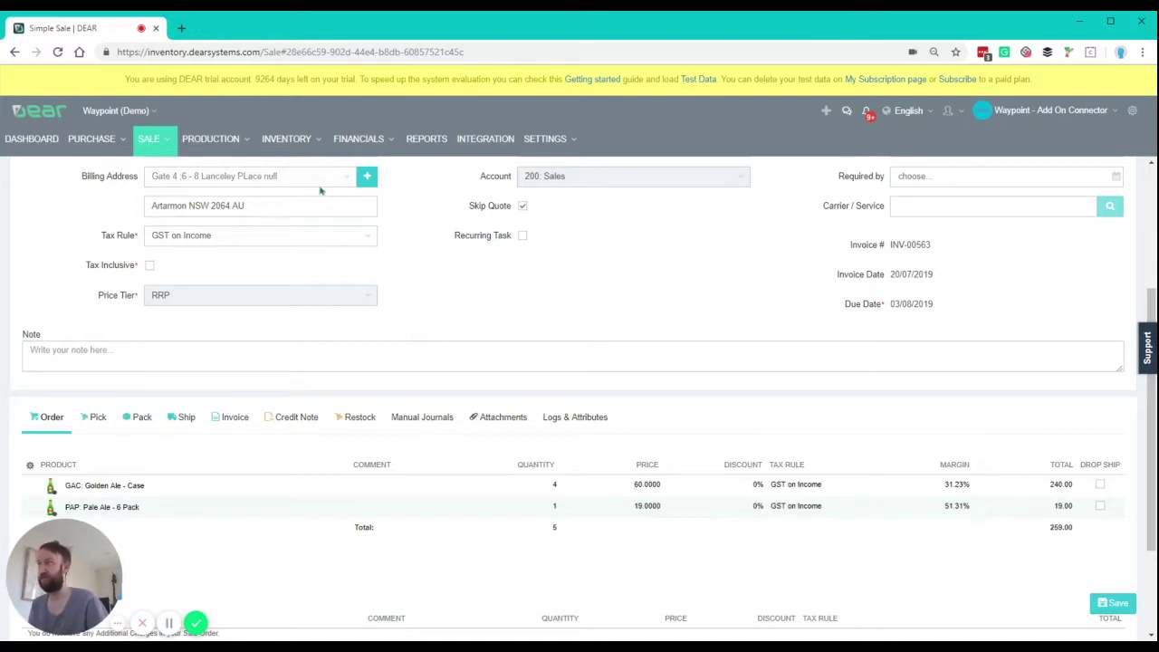
Create a new stock transfer from Melbourne Warehouse to Hobart Warehouse.
mouse_move(316, 158)
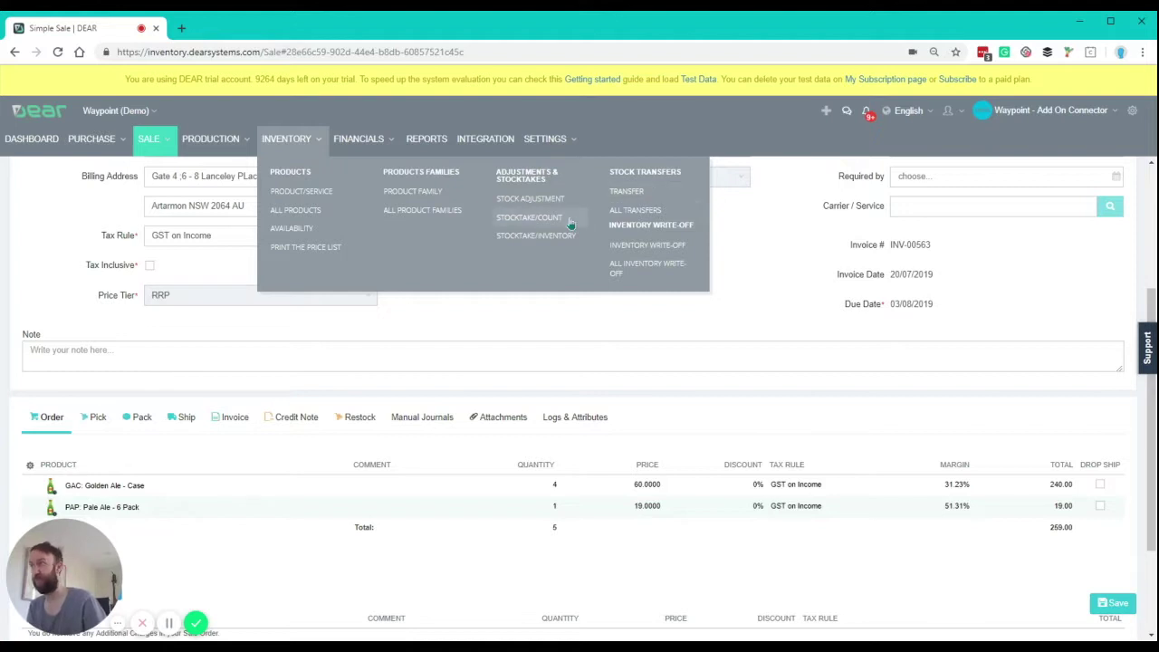
click(641, 214)
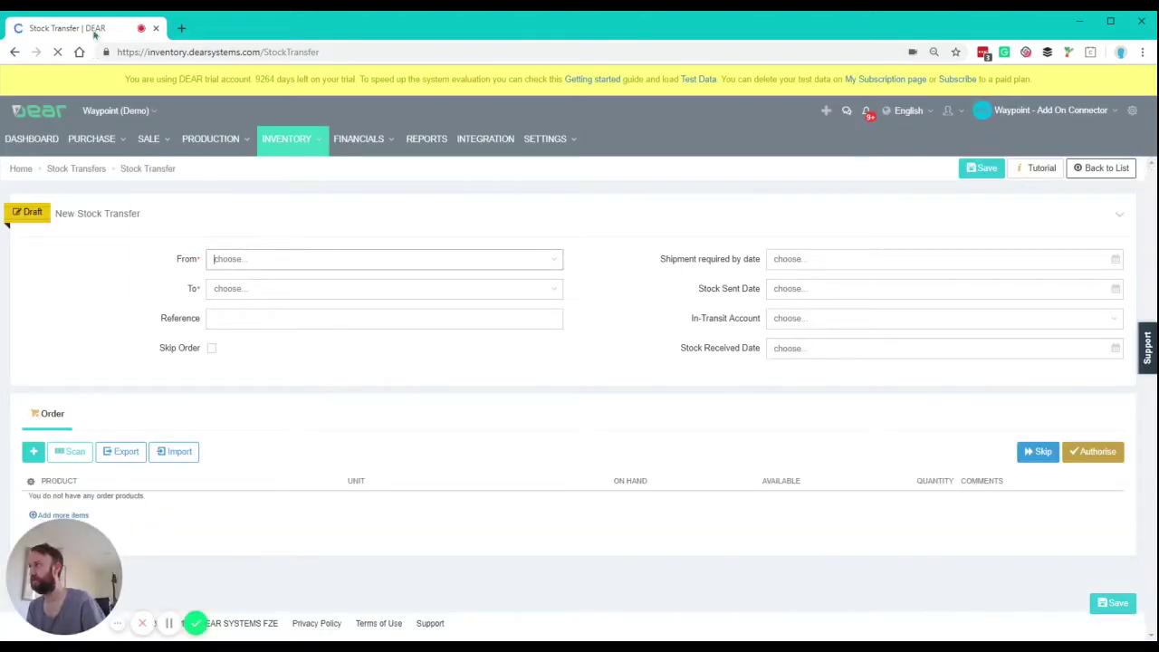
click(560, 260)
click(372, 318)
click(556, 295)
click(312, 309)
click(725, 349)
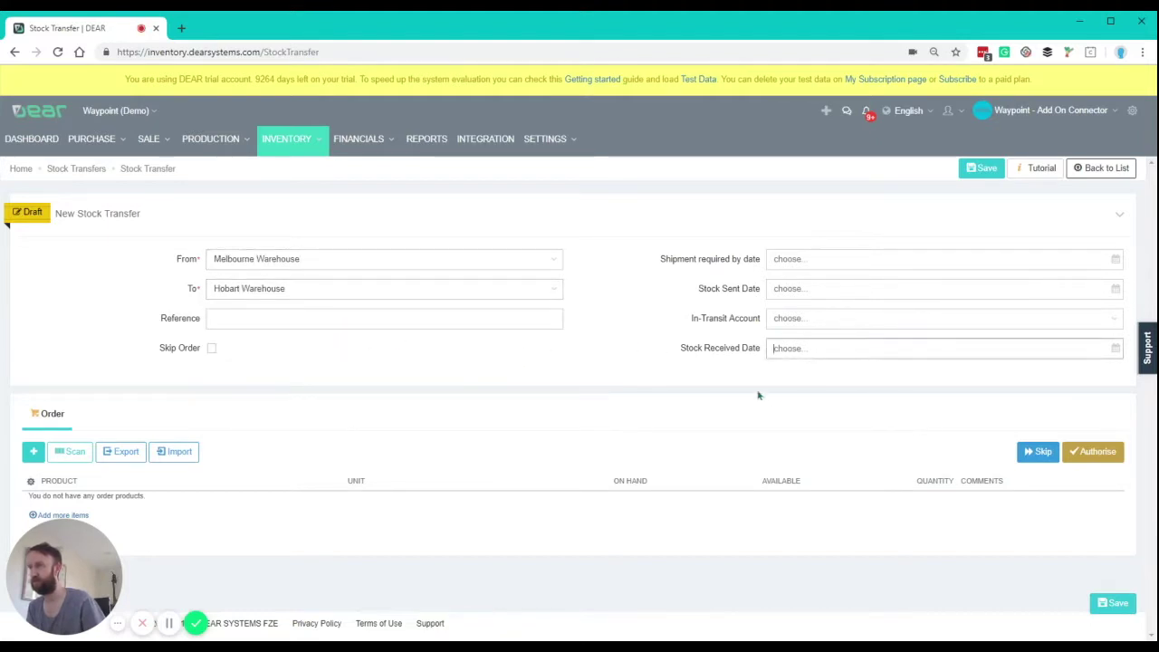
Scan PAB and PIB once each into the transfer order in automatic mode, and authorise the order.
click(73, 451)
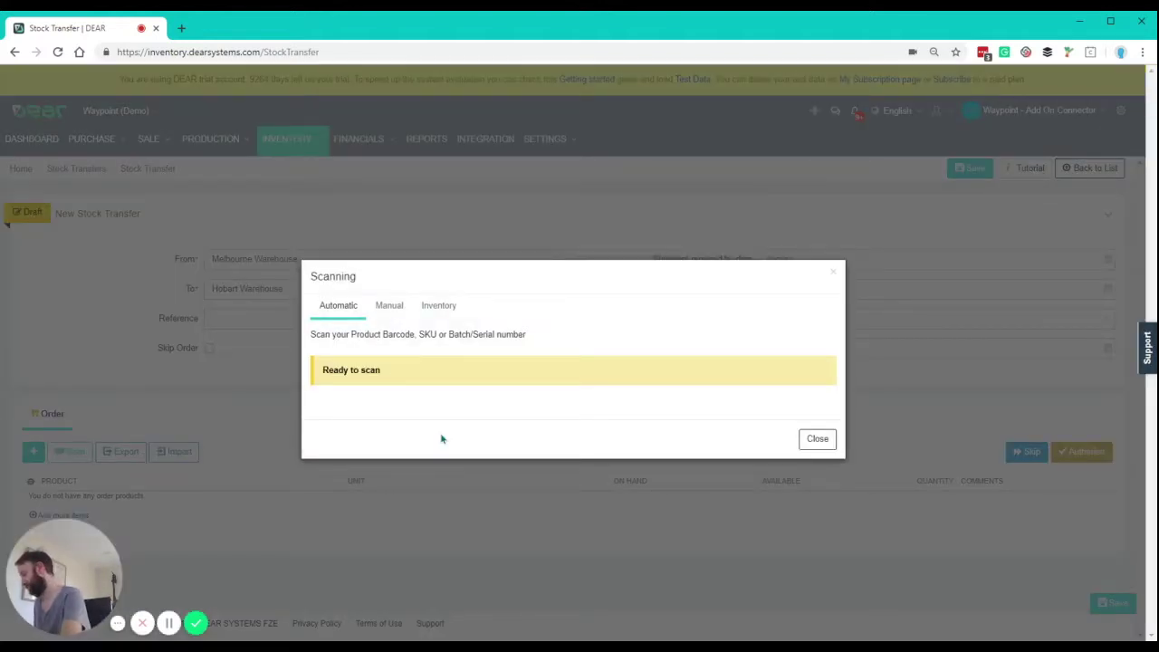
text(PAB)
key(Return)
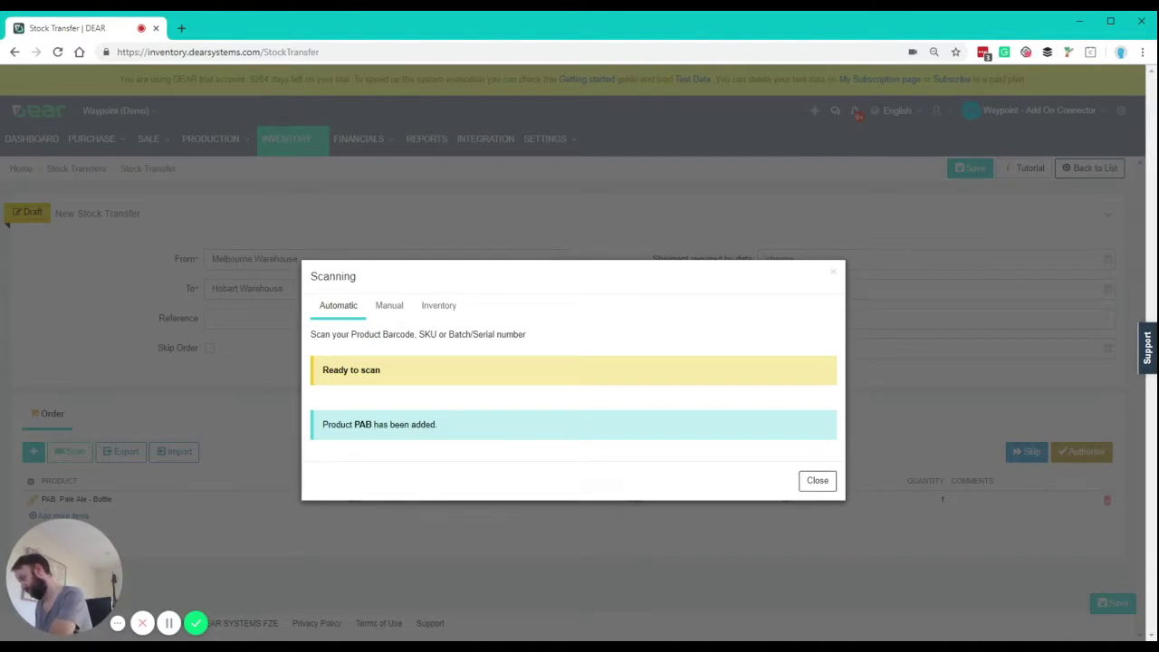
text(PIB)
key(Return)
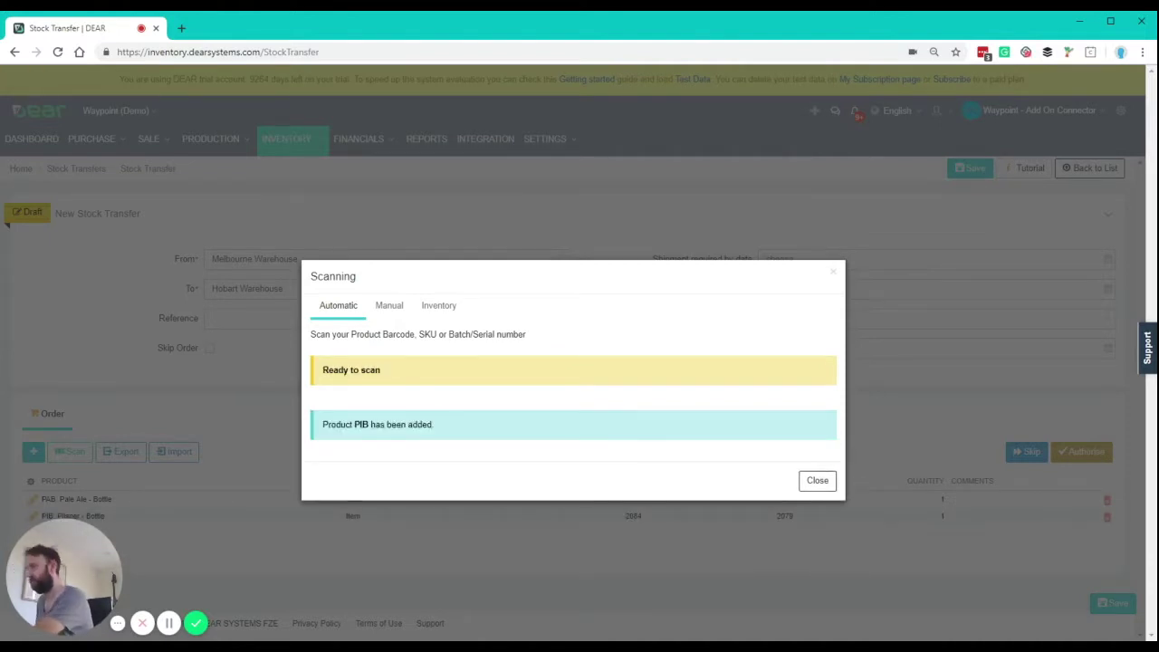
click(815, 481)
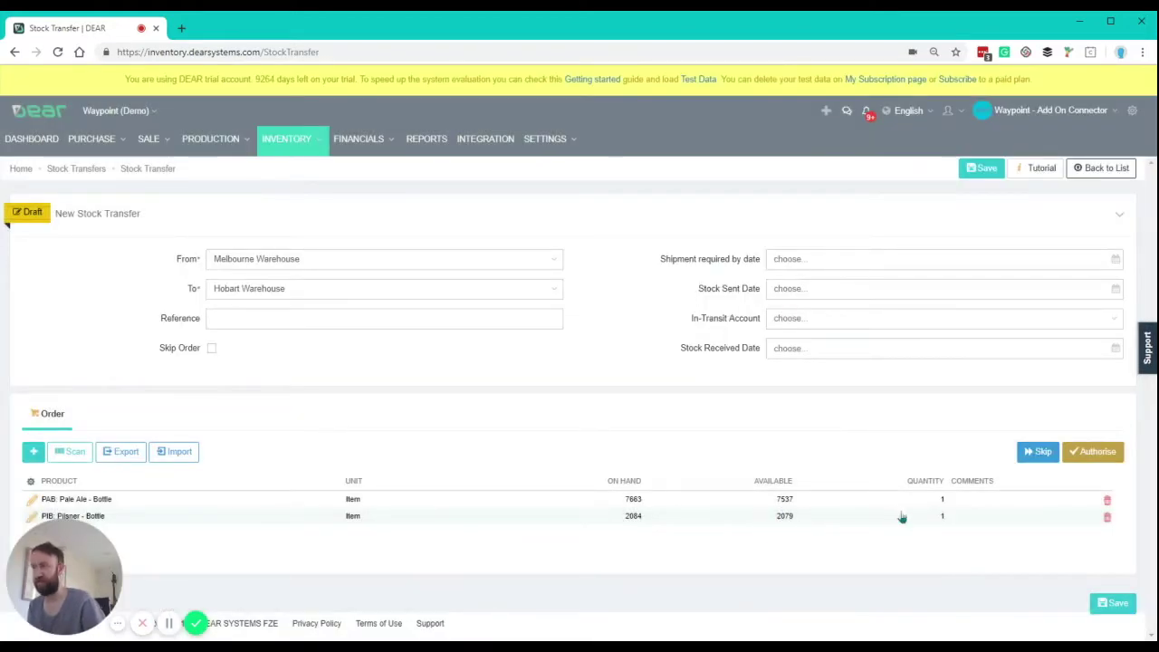
click(1094, 452)
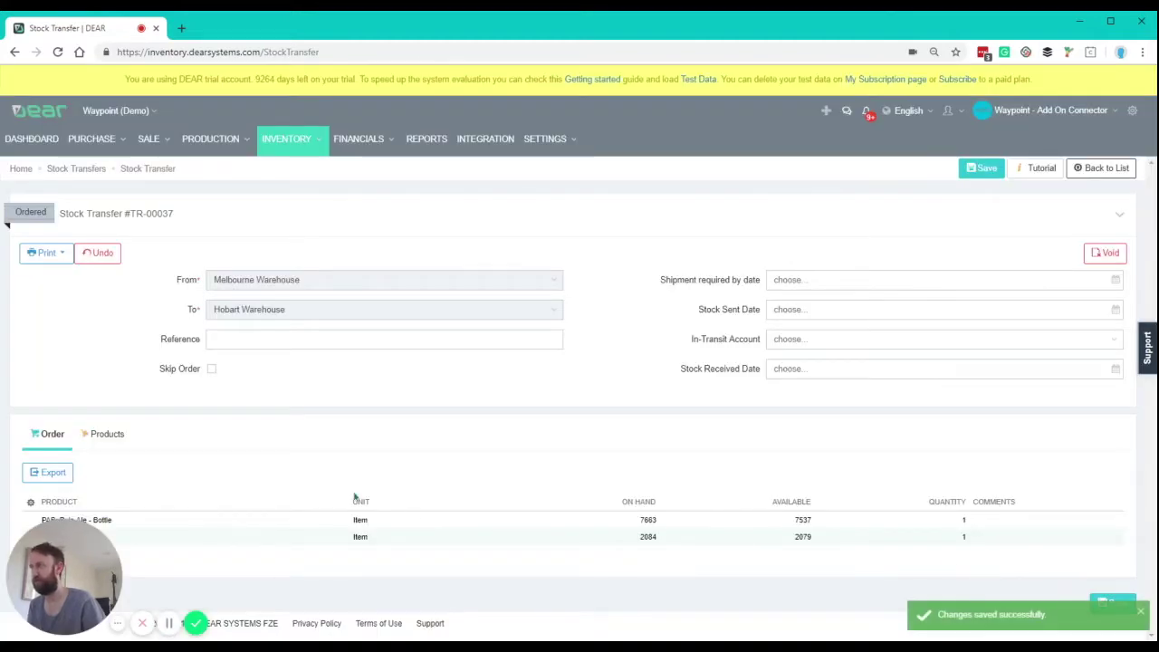
Fill the transfer's products from the order and complete the transfer with a stock received date of 20/07/2019.
click(101, 434)
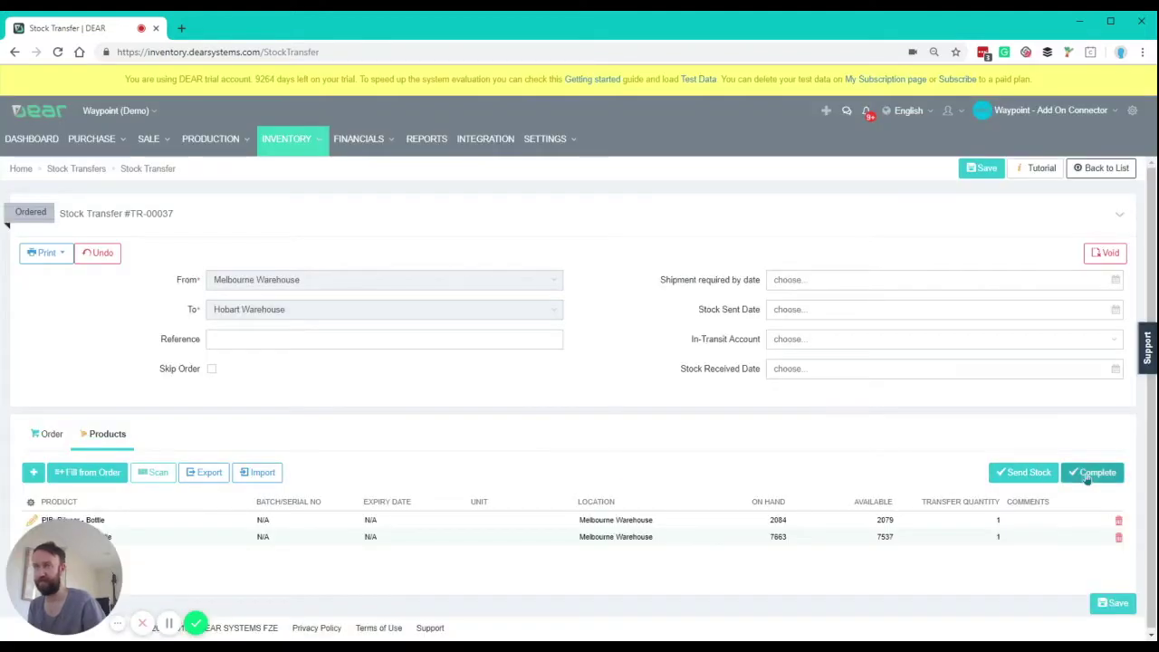
click(1090, 479)
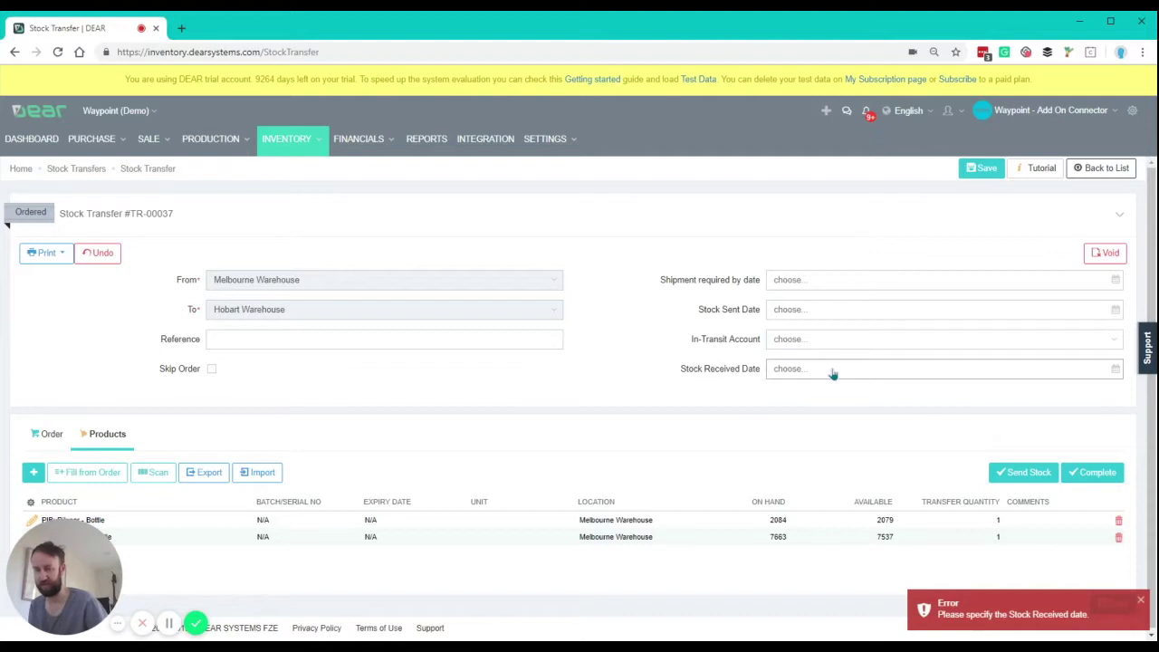
text(2)
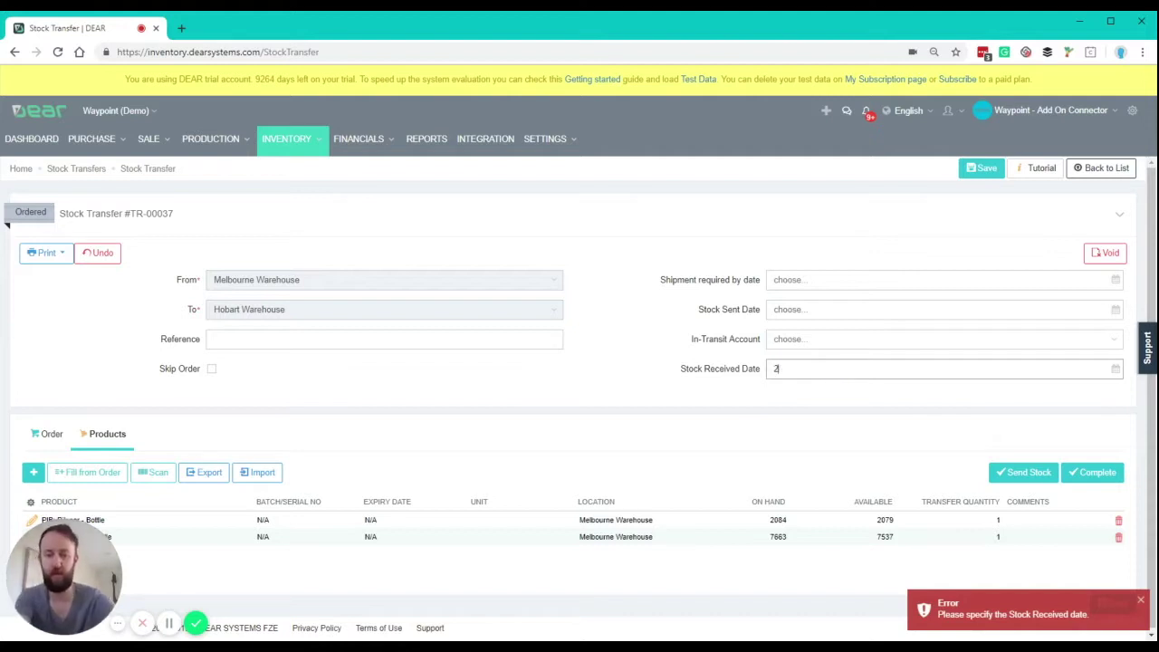
text(0/07/1019)
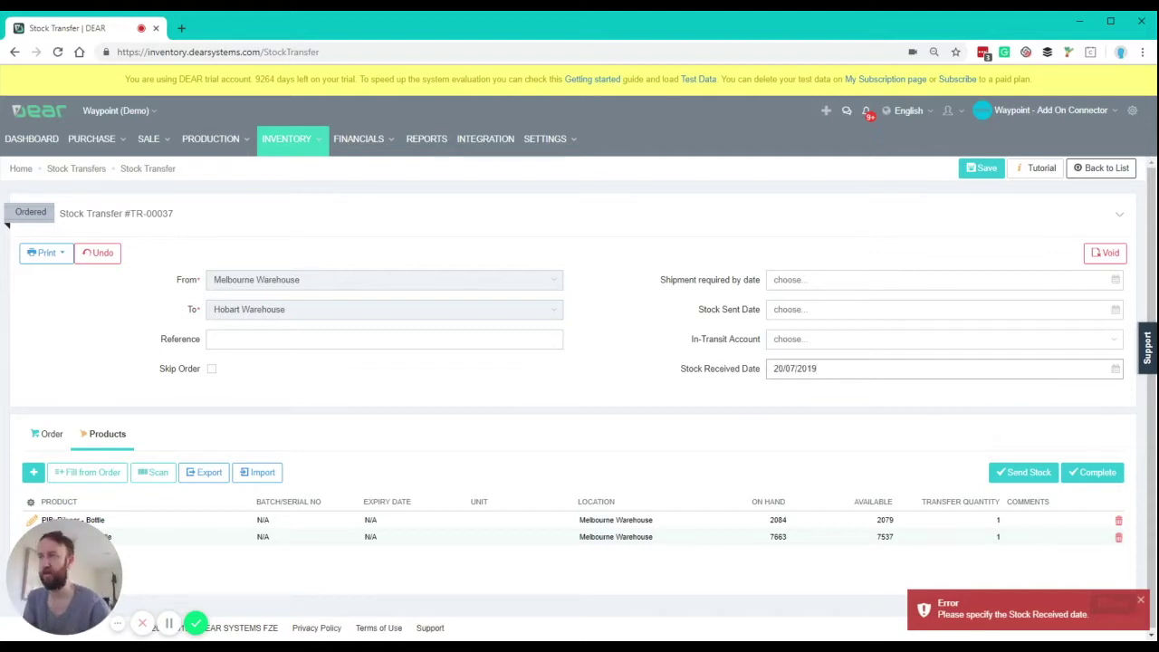
click(1099, 475)
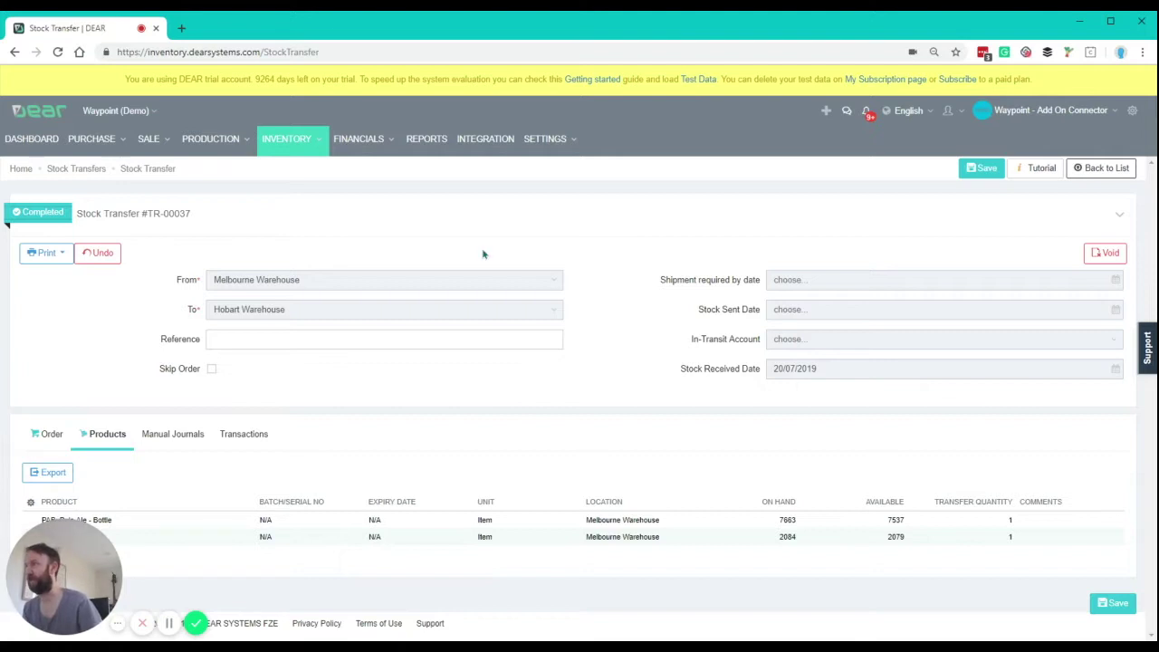
Create a new stocktake count for Melbourne Warehouse and start it without additional filters.
mouse_move(294, 143)
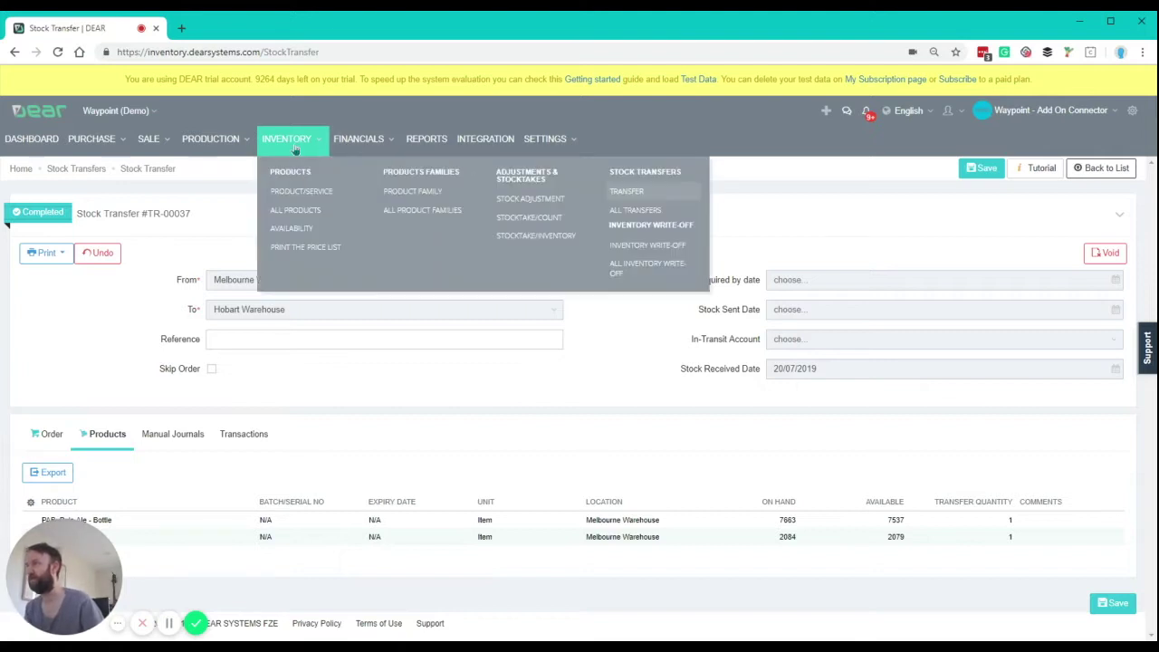
click(547, 224)
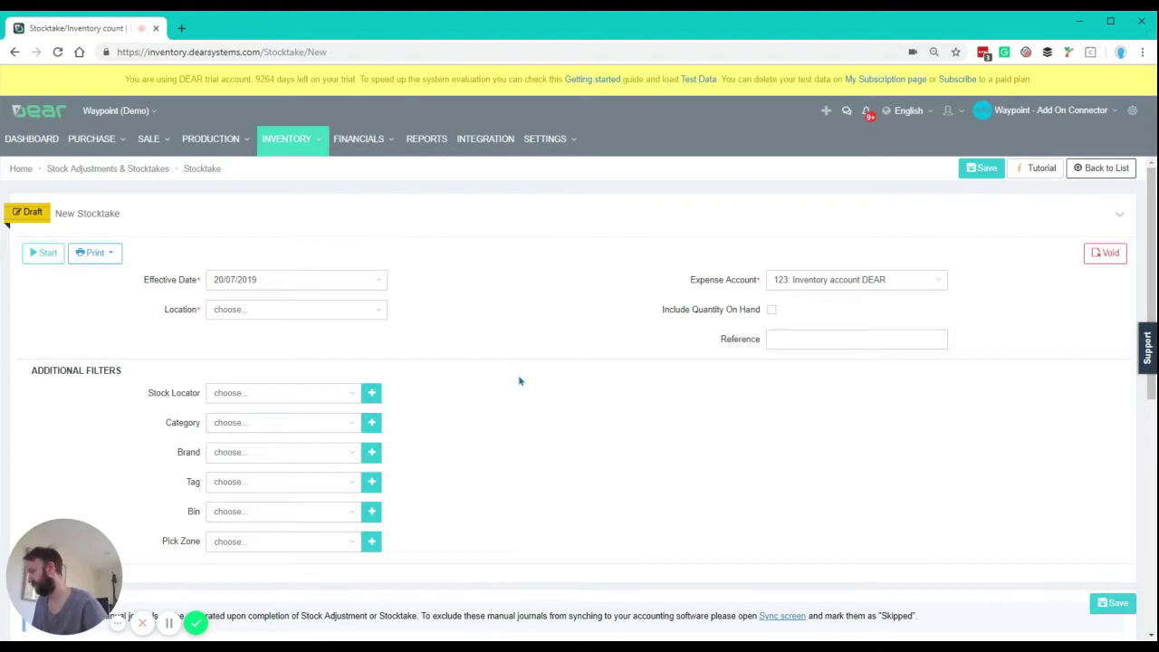
click(381, 313)
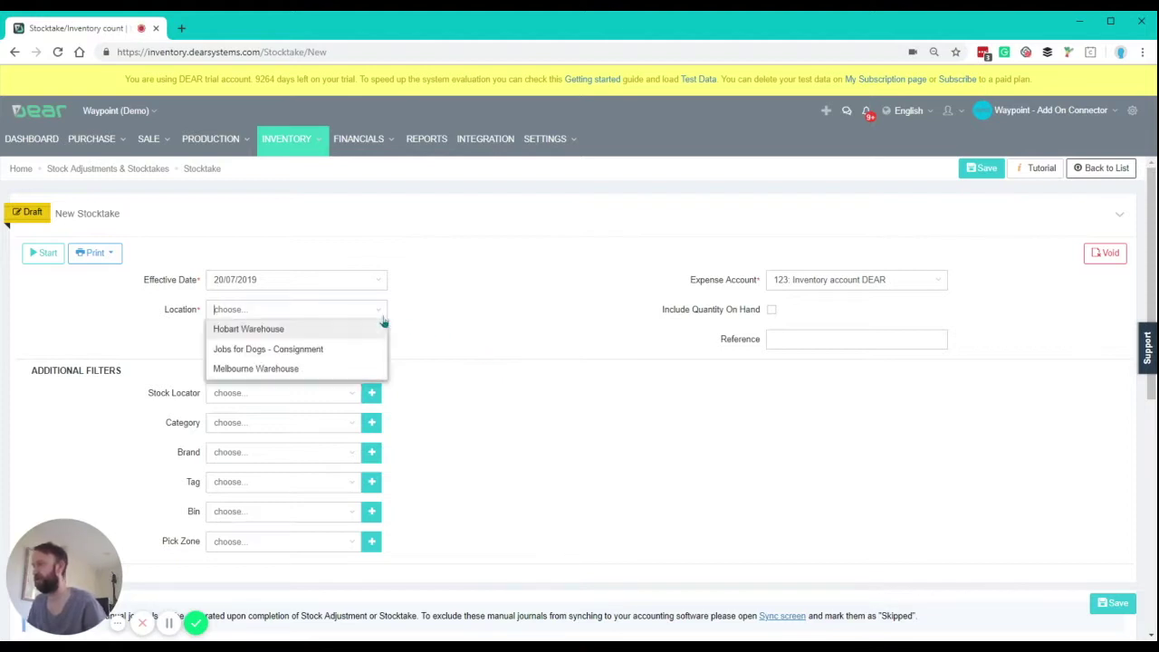
click(344, 369)
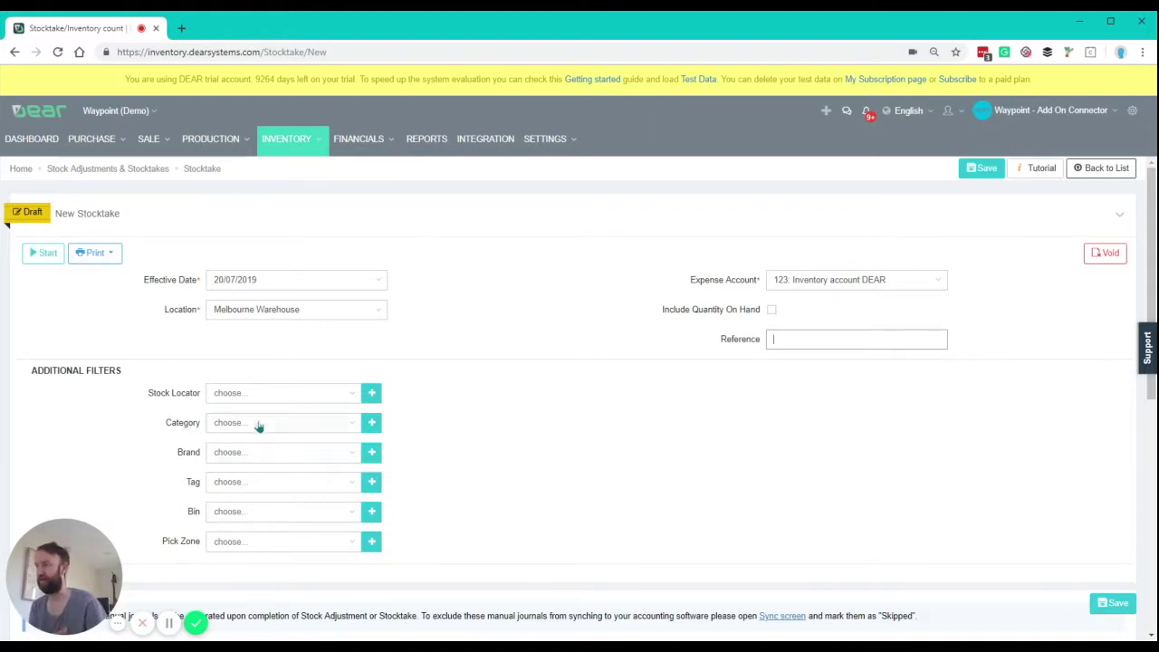
click(45, 253)
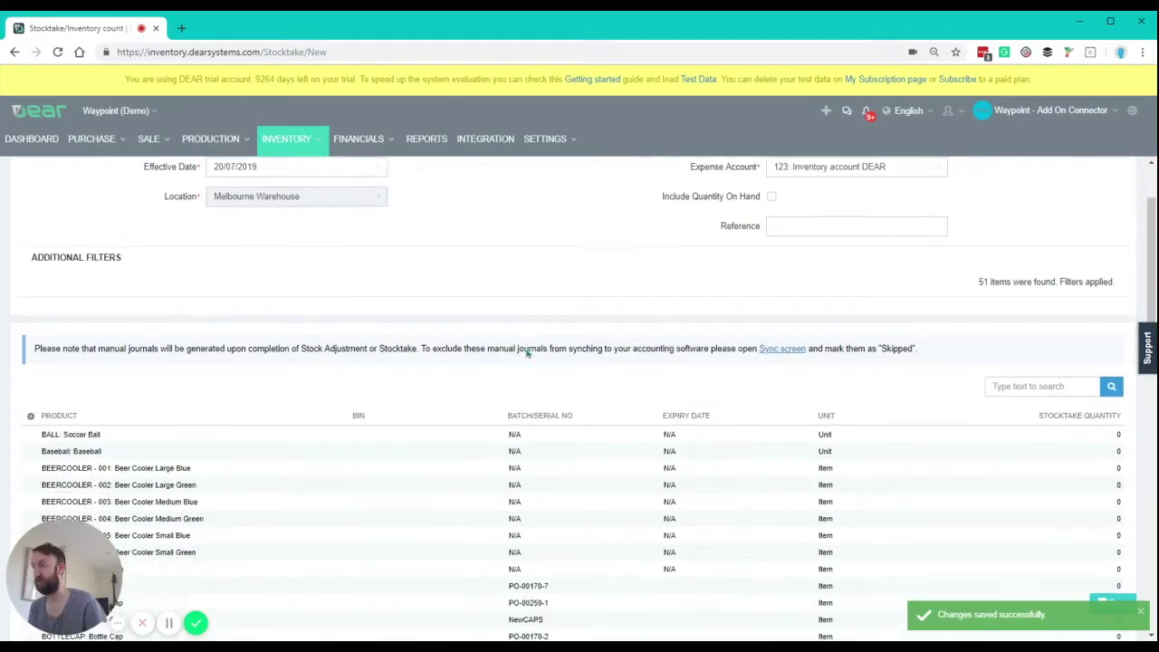
Open barcode scanning in automatic mode for the stocktake, scan the Pale Ale keg barcode and choose a matching PAK batch.
scroll(528, 363, down, 2)
scroll(528, 356, down, 3)
scroll(502, 361, up, 2)
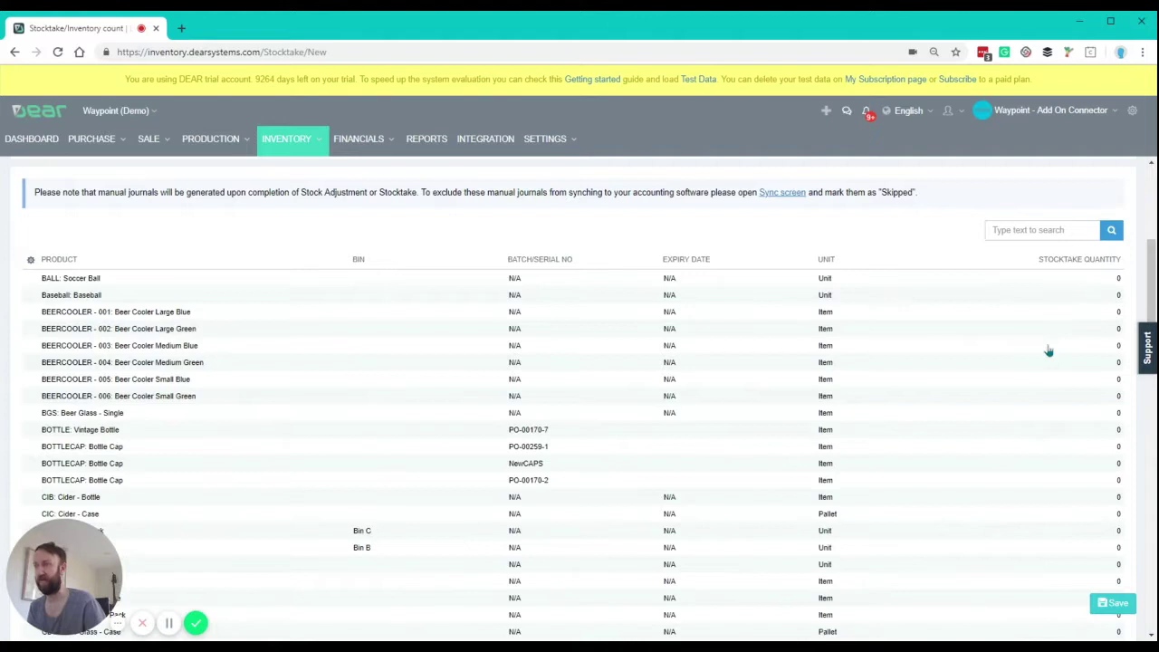
scroll(354, 414, up, 3)
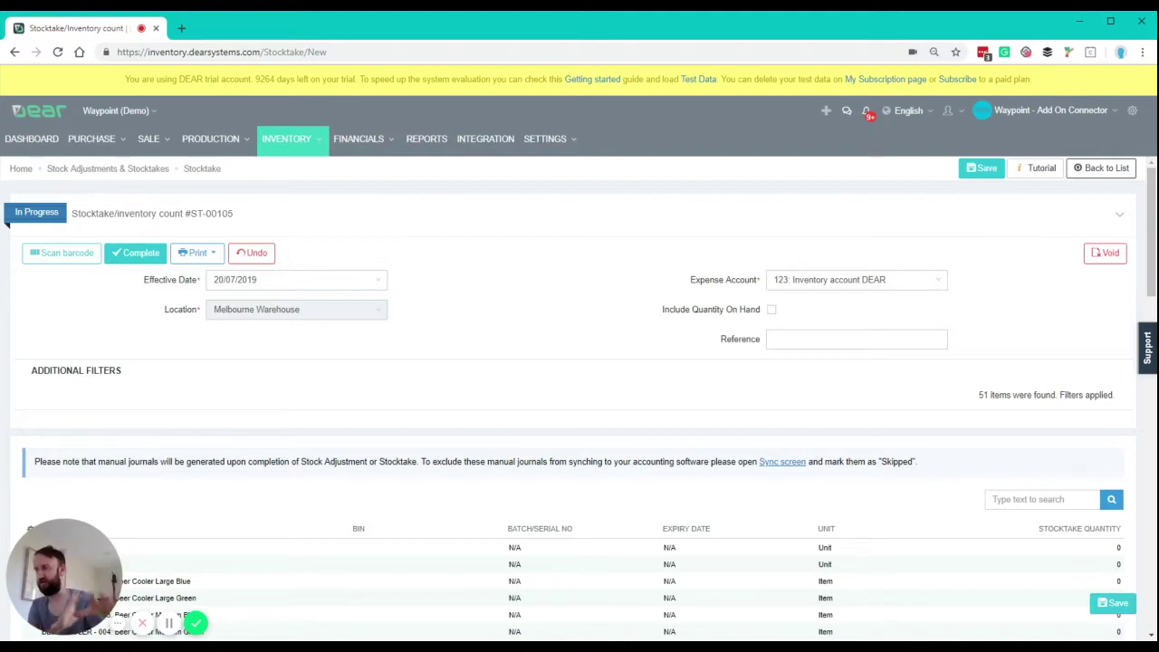
scroll(769, 269, down, 1)
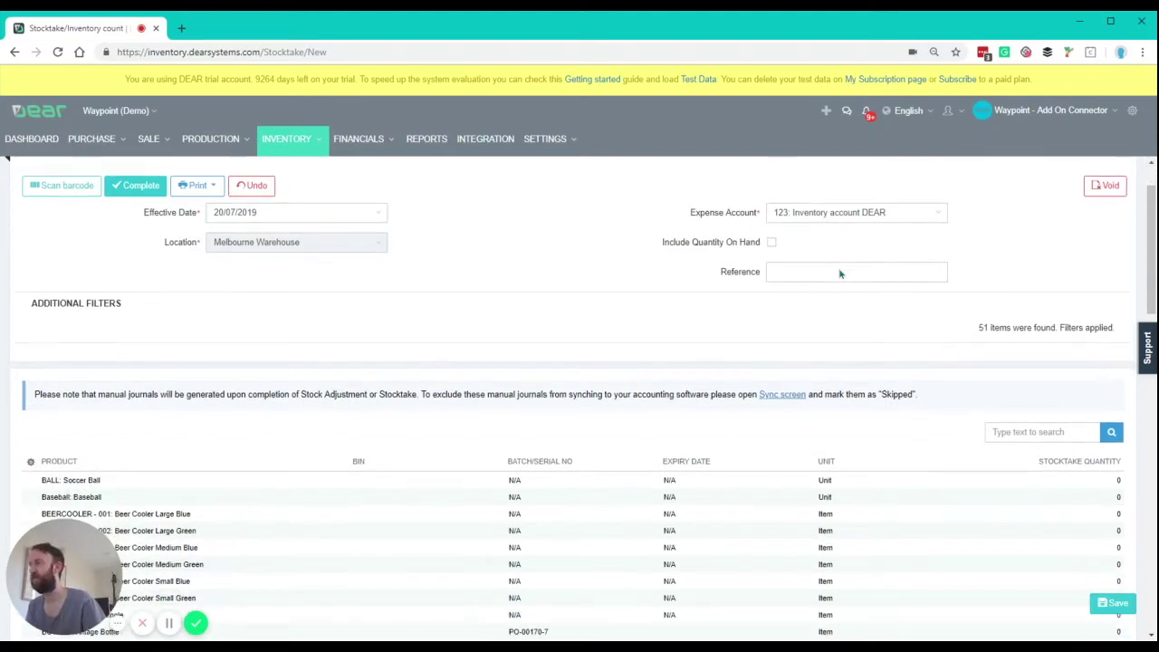
scroll(715, 263, up, 1)
click(62, 253)
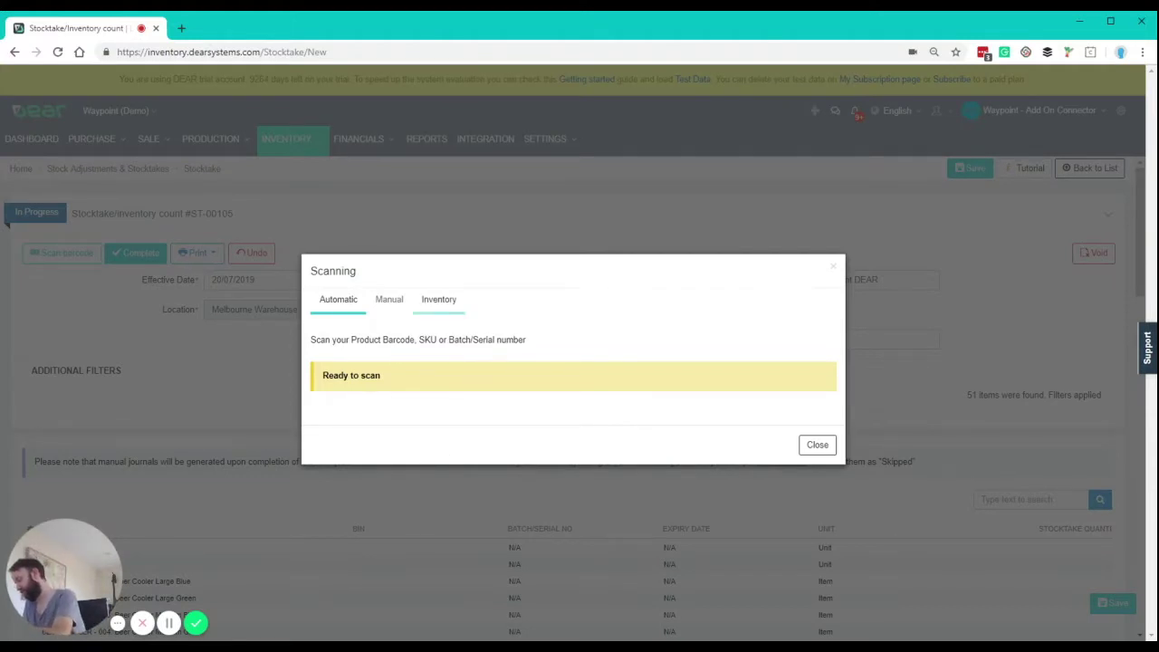
key(Return)
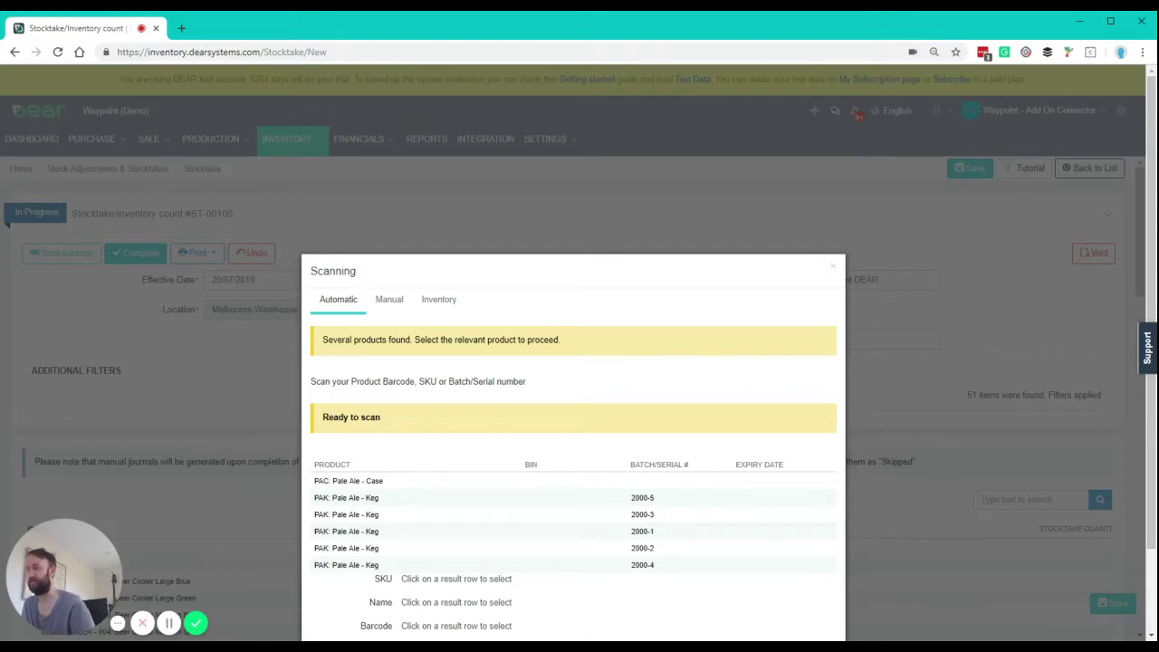
click(679, 564)
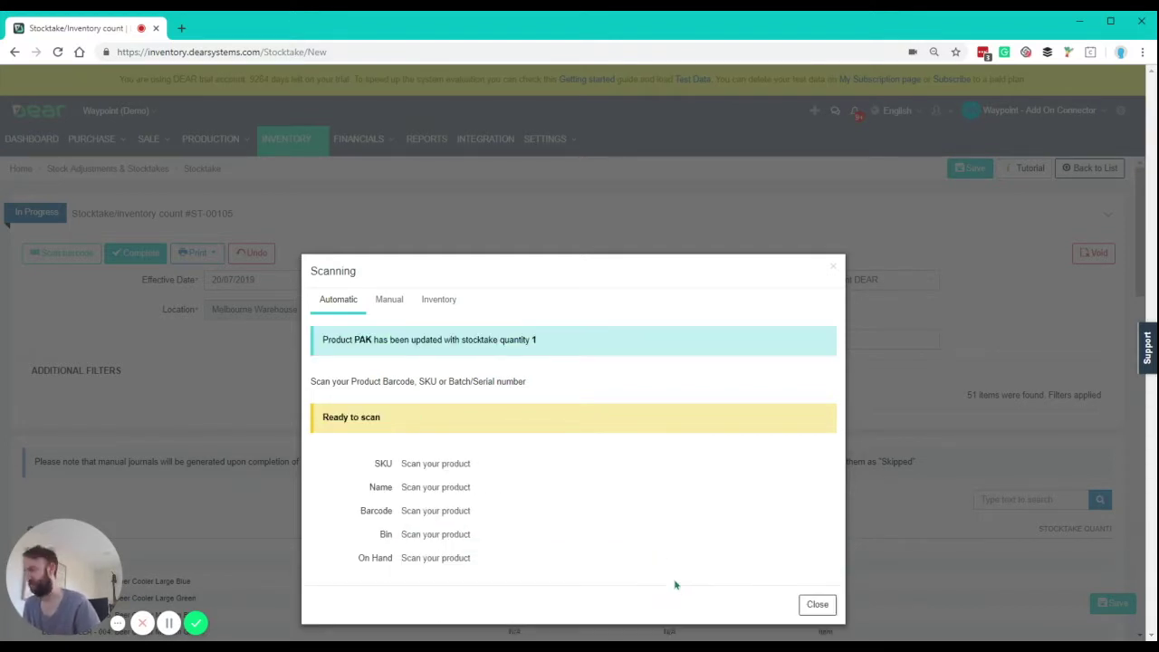
Scan the Pale Ale - 6 Pack (PAP) repeatedly until its stocktake quantity is 6.
key(Return)
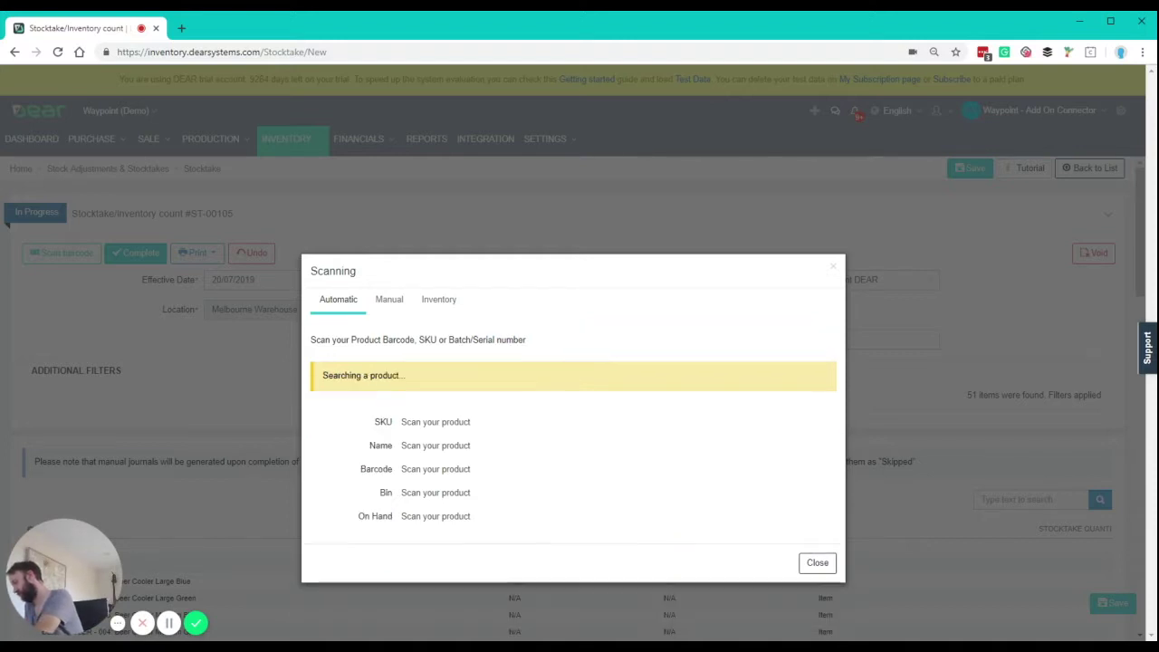
key(Return)
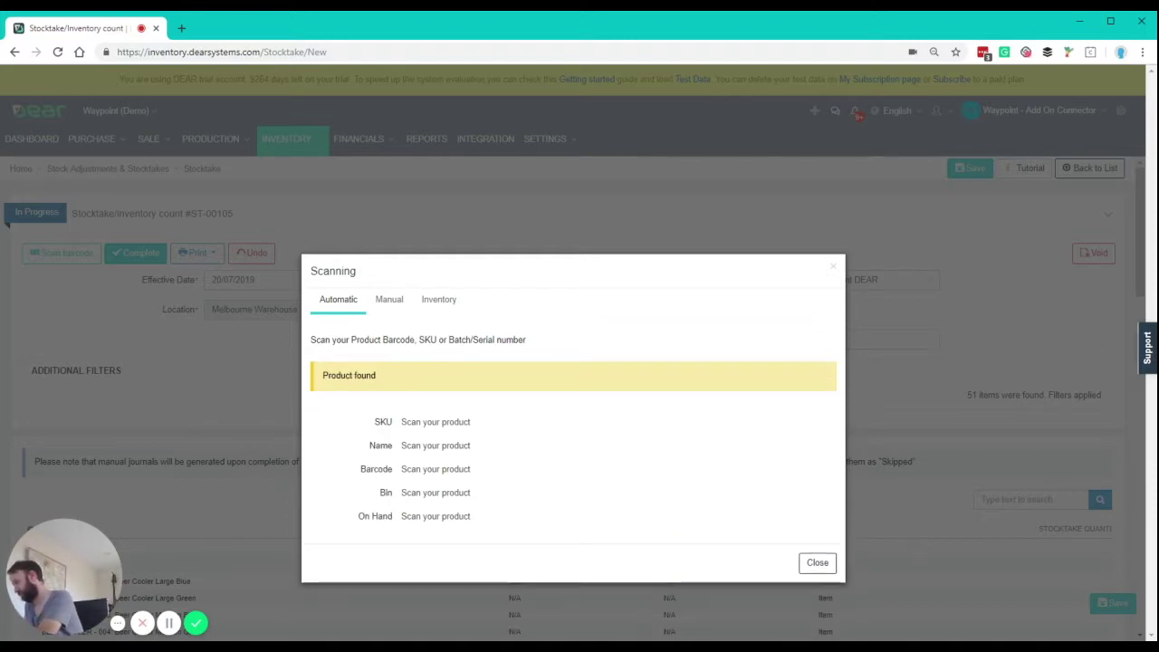
key(Return)
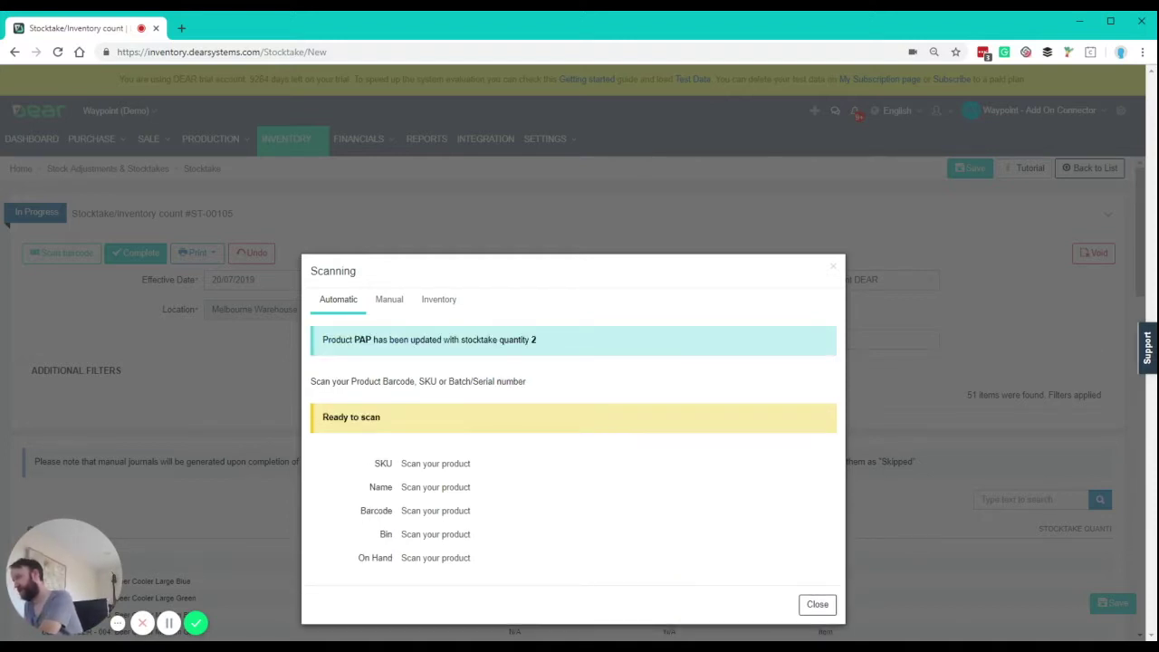
key(Return)
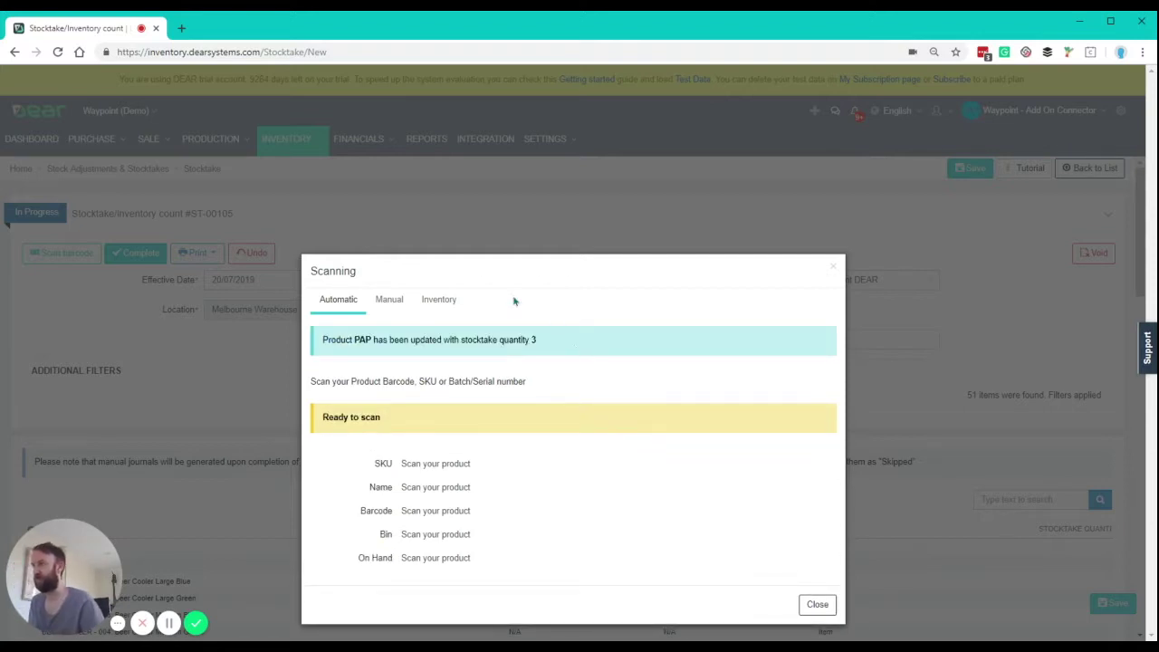
key(Return)
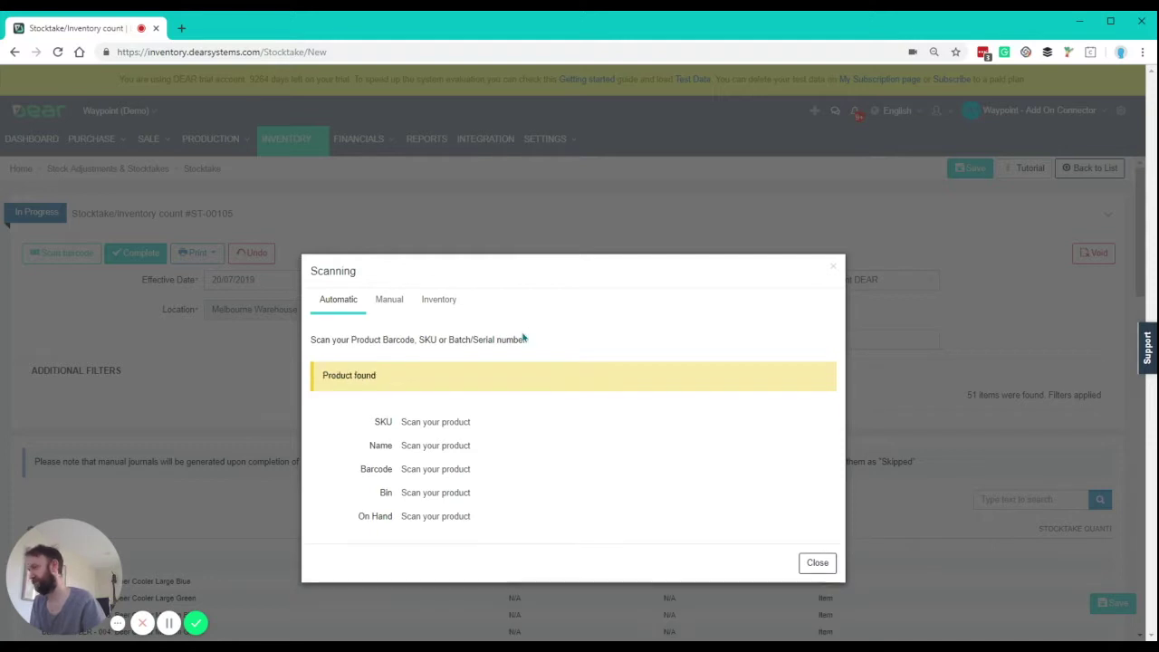
key(Return)
key(Return)
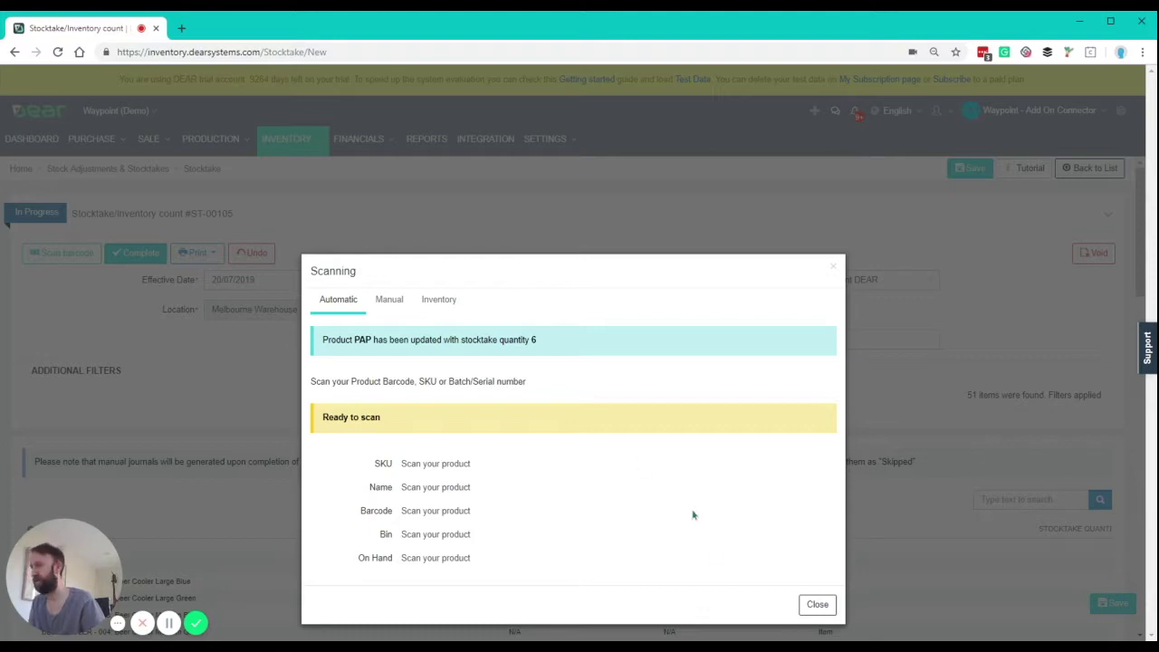
Close the scanner and set the stocktake quantity of PAK: Pale Ale - Keg batch 2000-2 to 1.
click(818, 604)
scroll(597, 394, down, 2)
scroll(1083, 377, down, 8)
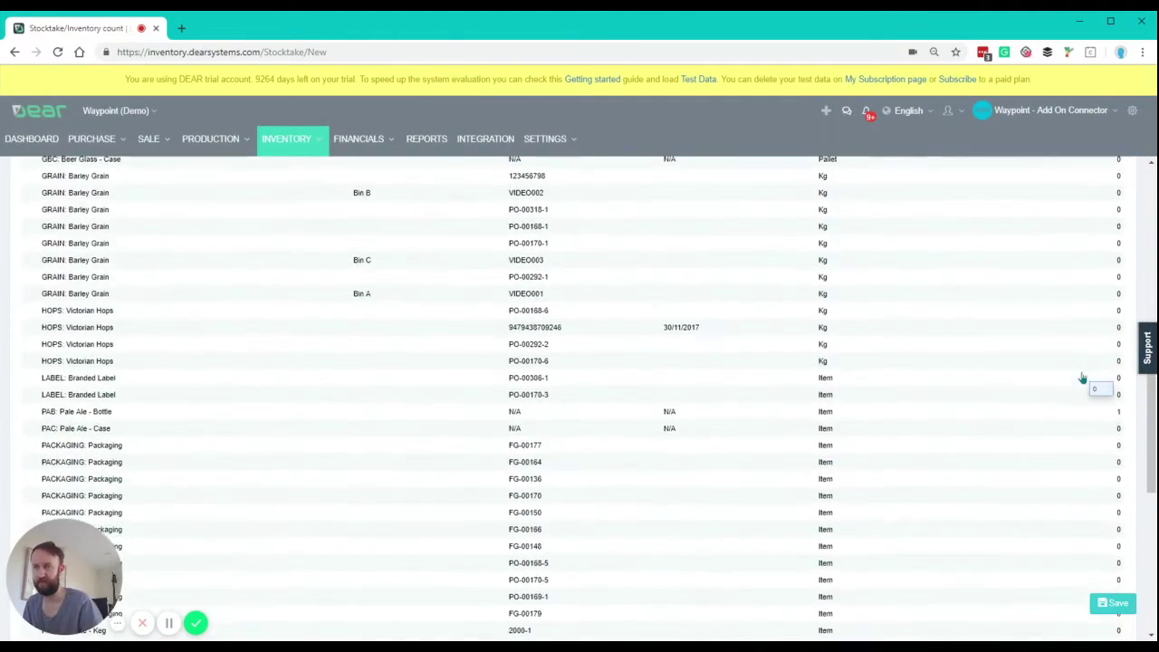
scroll(1114, 388, down, 4)
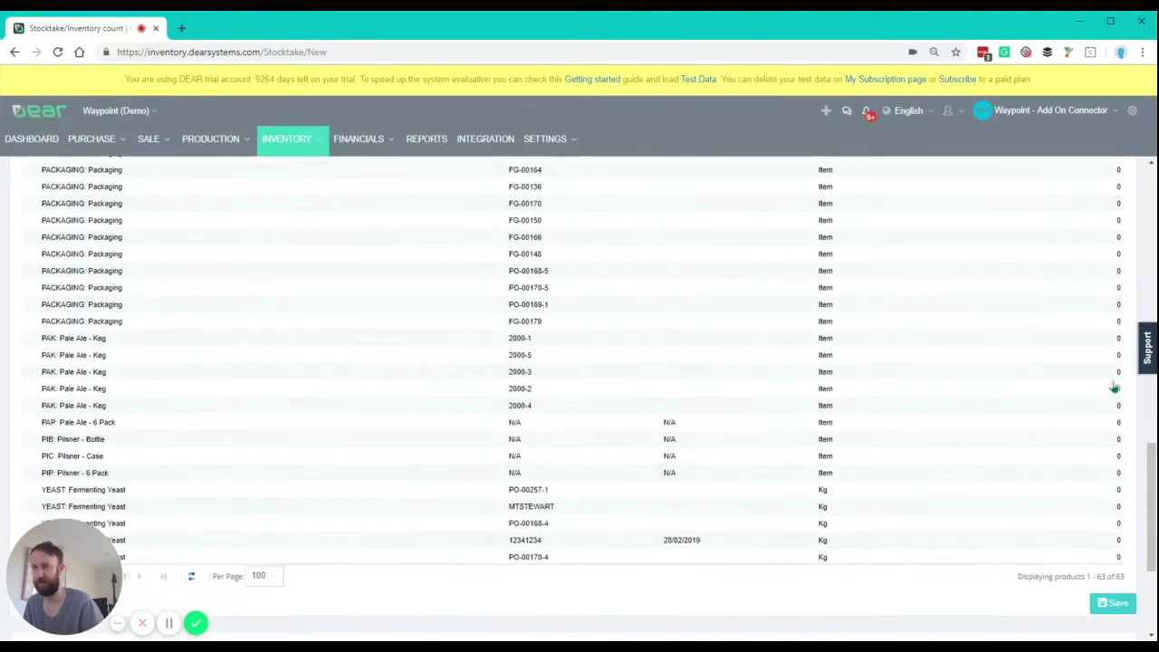
scroll(1114, 388, down, 1)
click(1111, 353)
text(1)
key(Return)
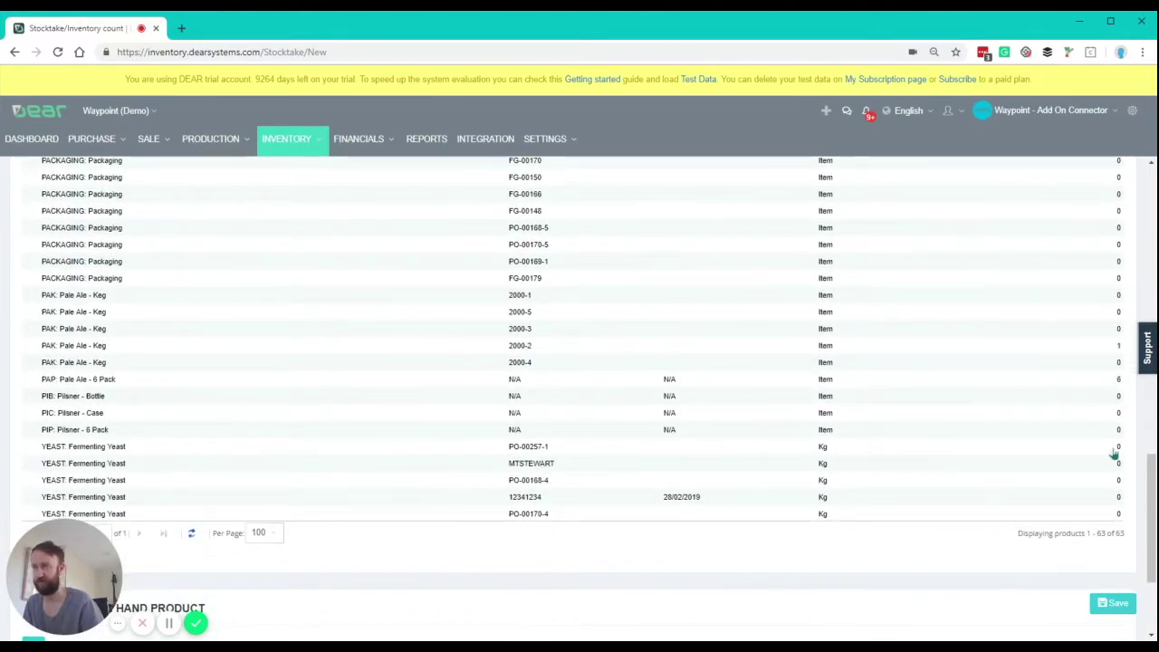
Look over the counted stocktake quantities and open the overview of available integrations.
scroll(1100, 474, down, 1)
scroll(1097, 524, up, 5)
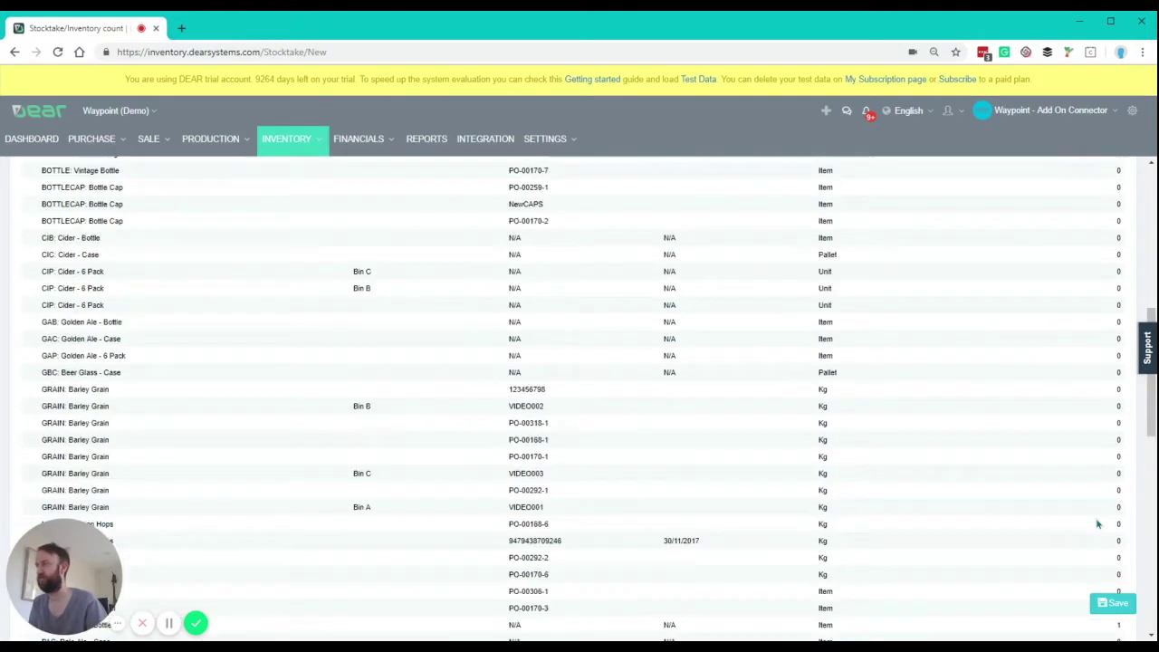
scroll(1097, 524, up, 6)
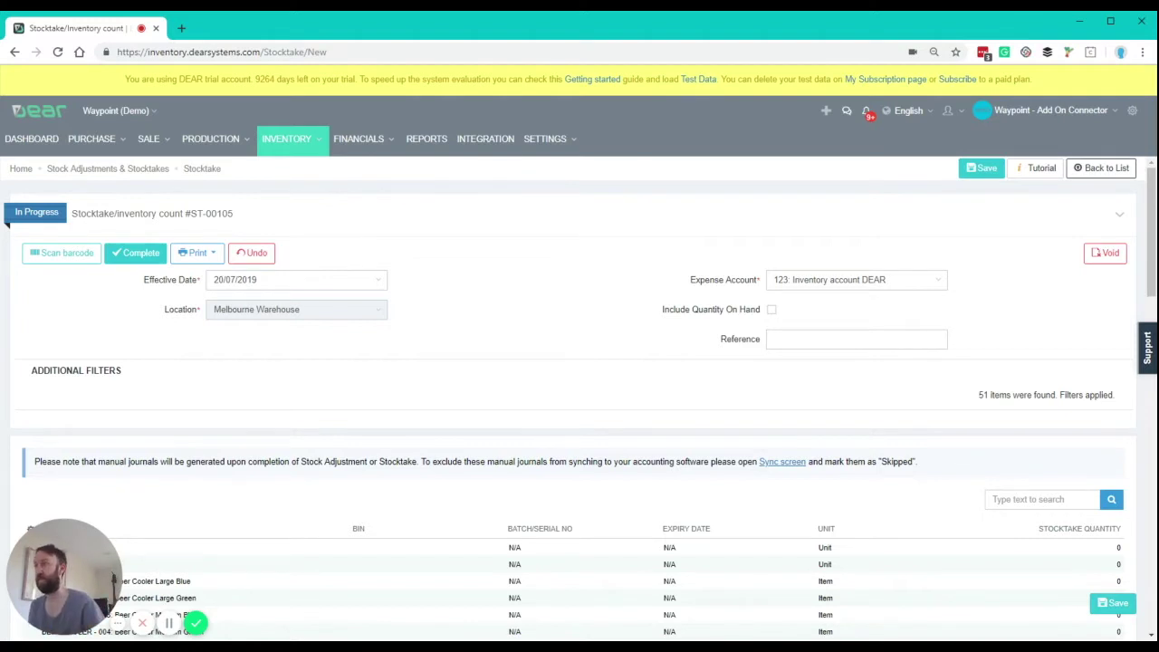
click(485, 140)
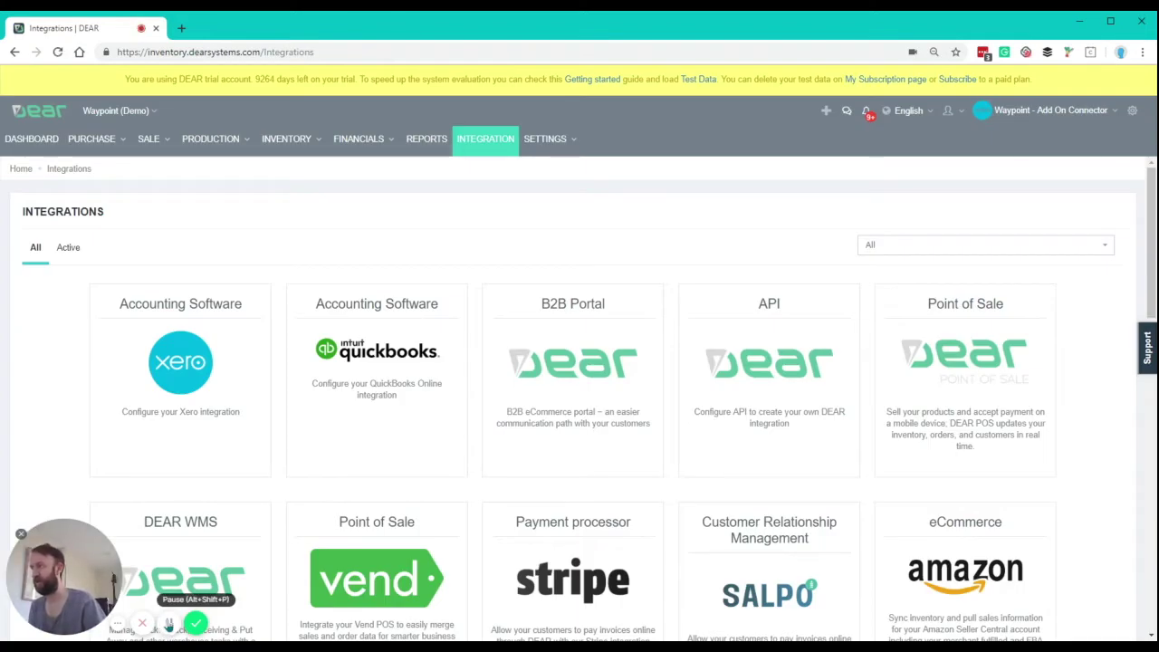
click(169, 625)
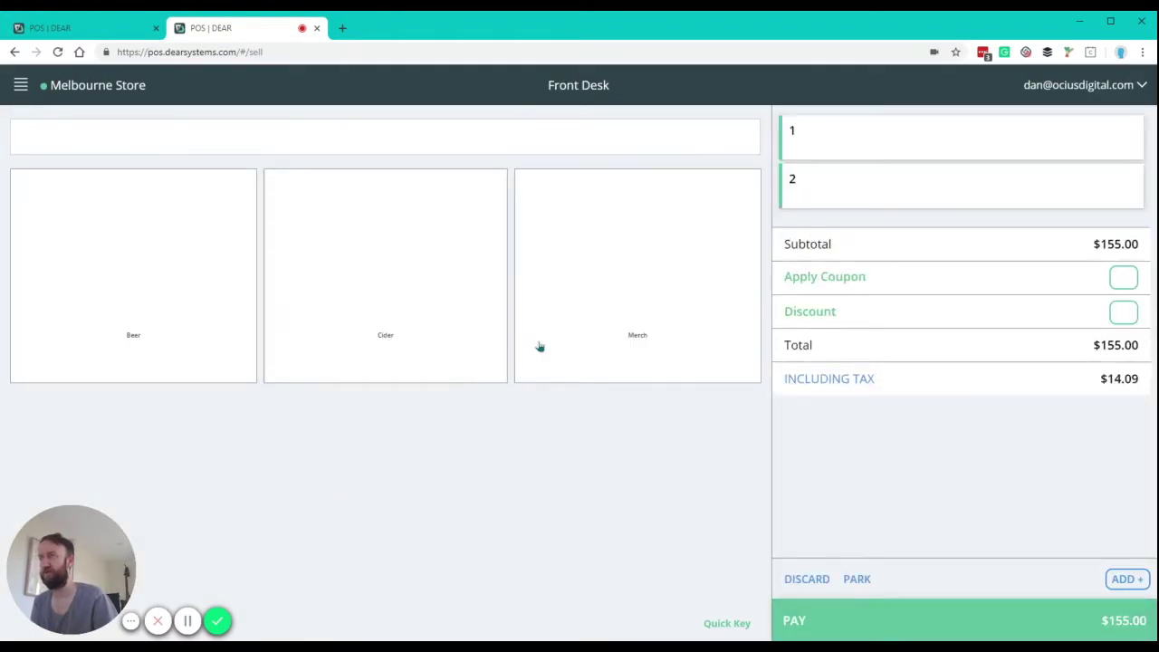
In DEAR POS, remove both products from the current Front Desk sale.
click(1139, 134)
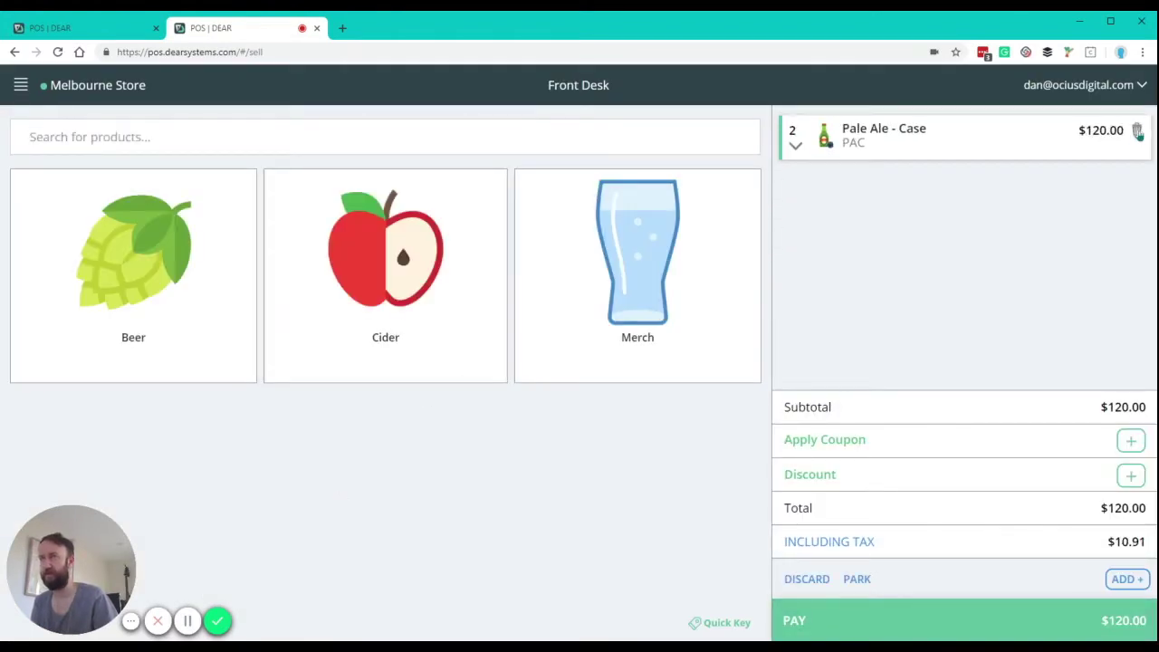
click(1138, 134)
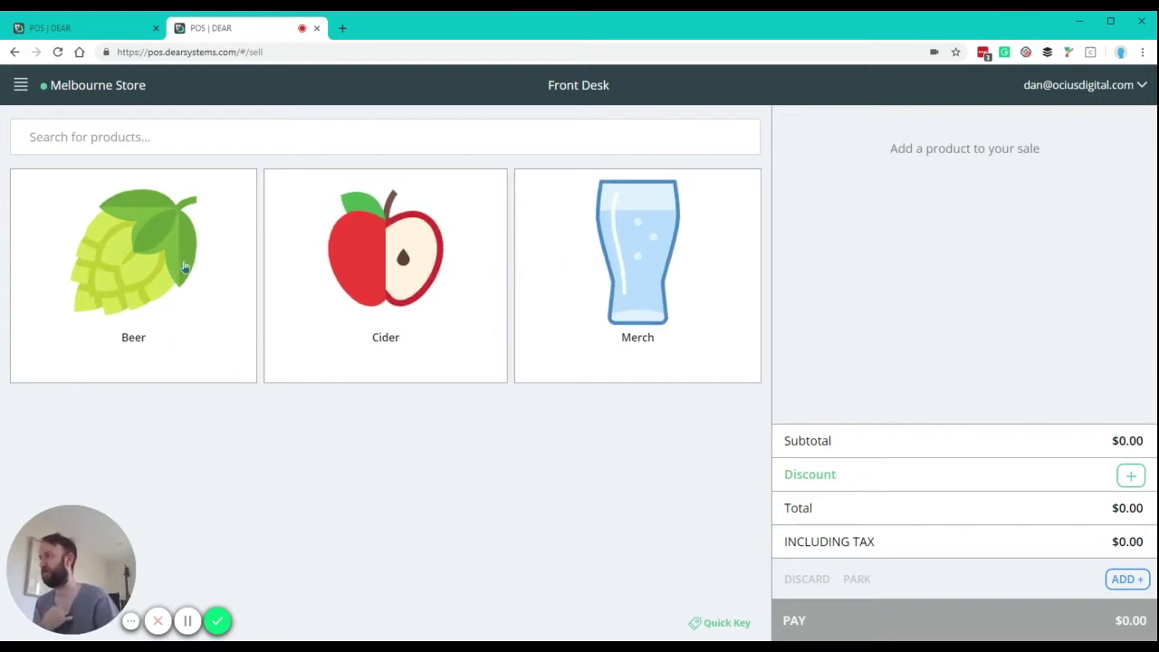
click(21, 86)
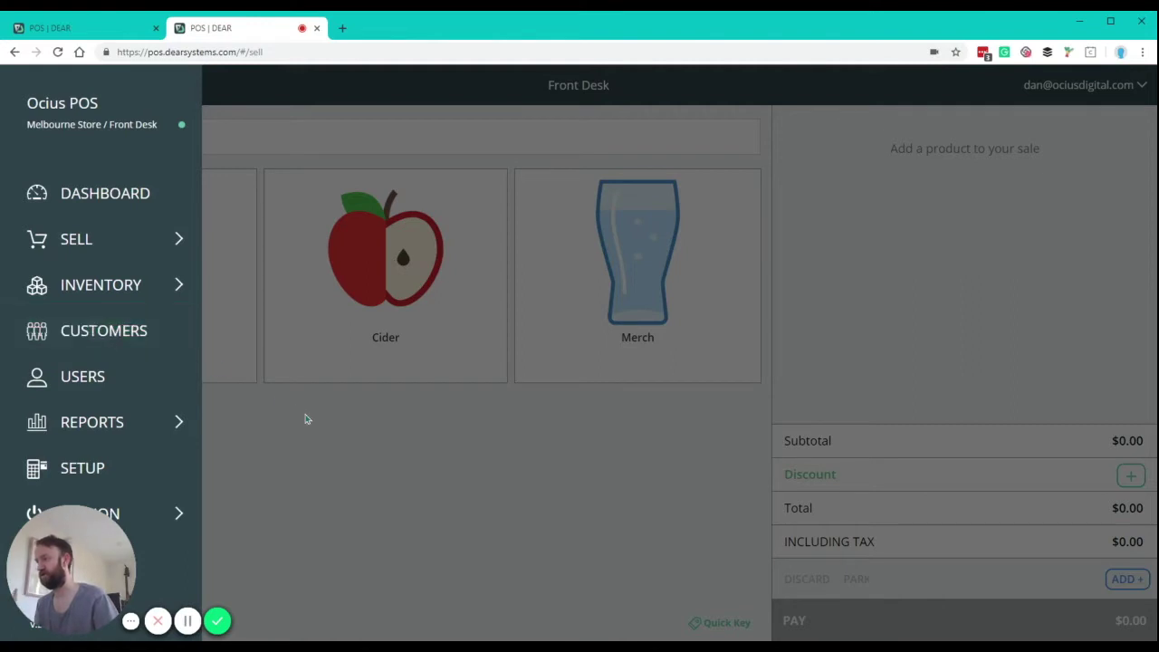
click(375, 431)
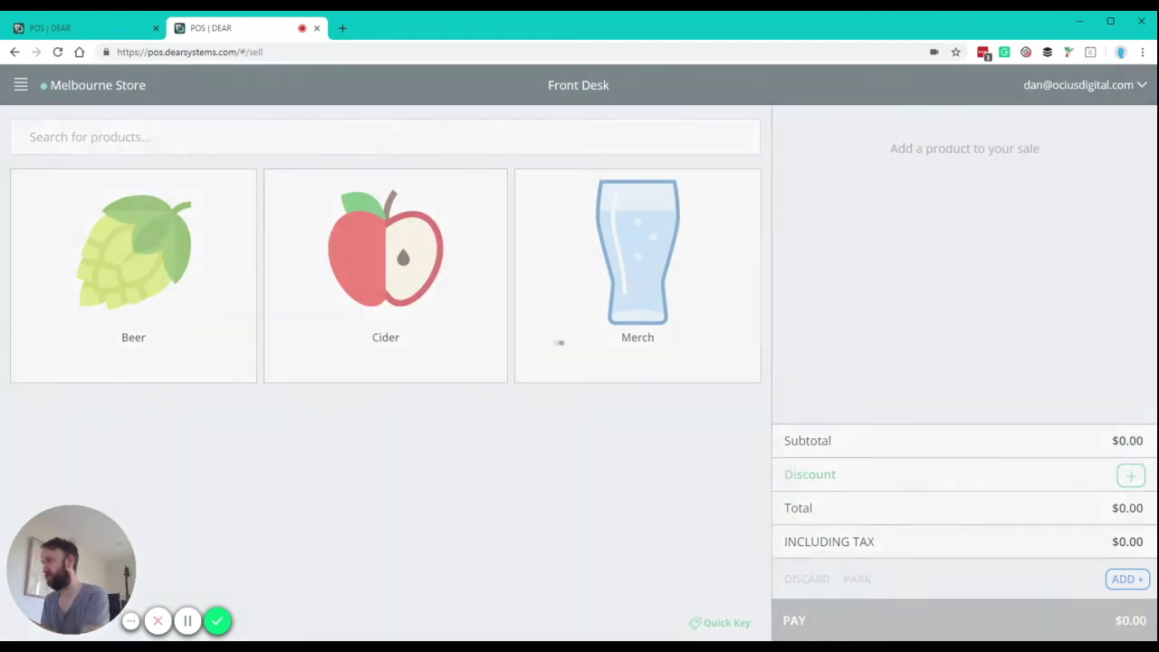
Try scanning a Golden Ale - Case (GAC) and a Pale Ale - Bottle (PAB) into the sale, and remove both lines.
key(Return)
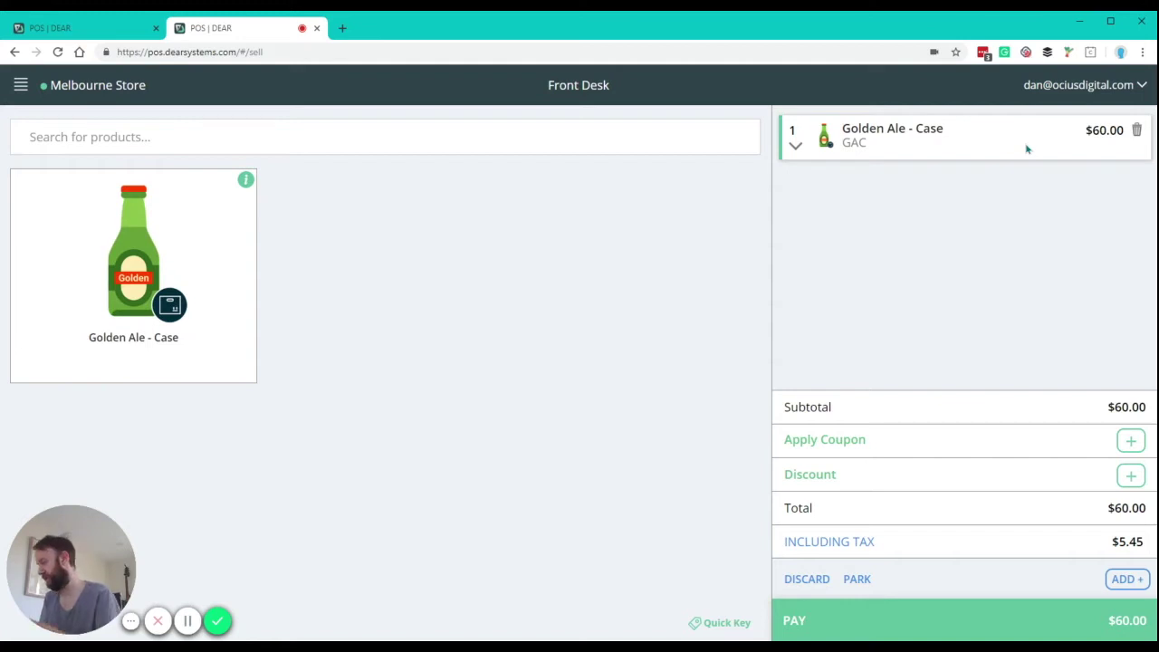
key(Return)
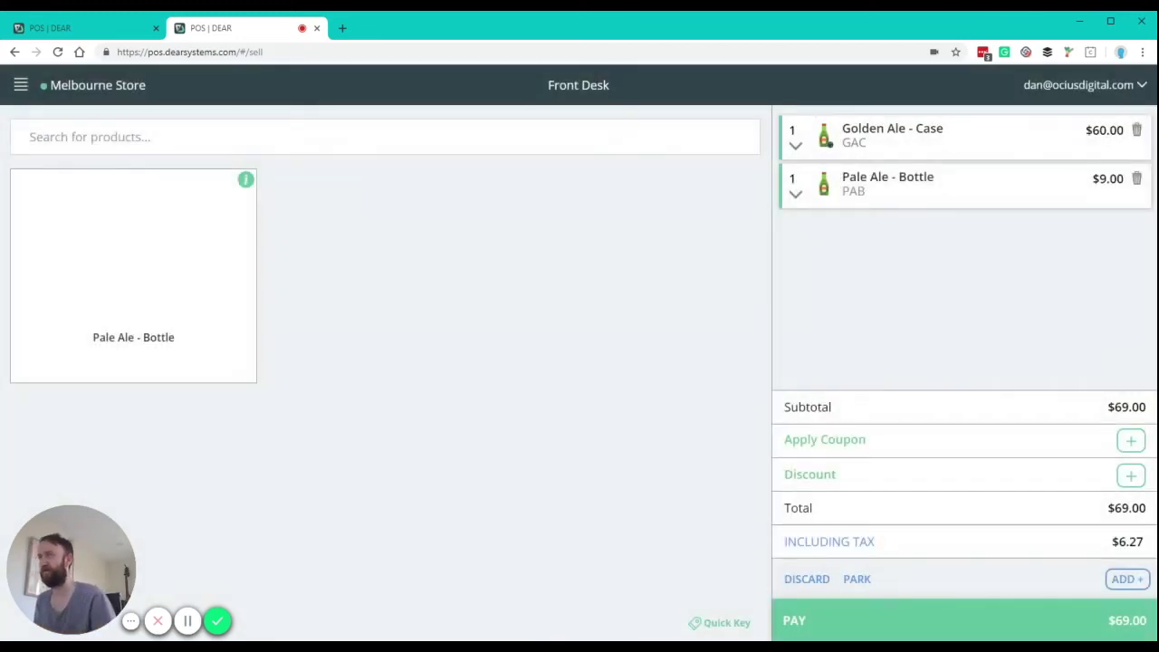
click(1138, 131)
click(1138, 130)
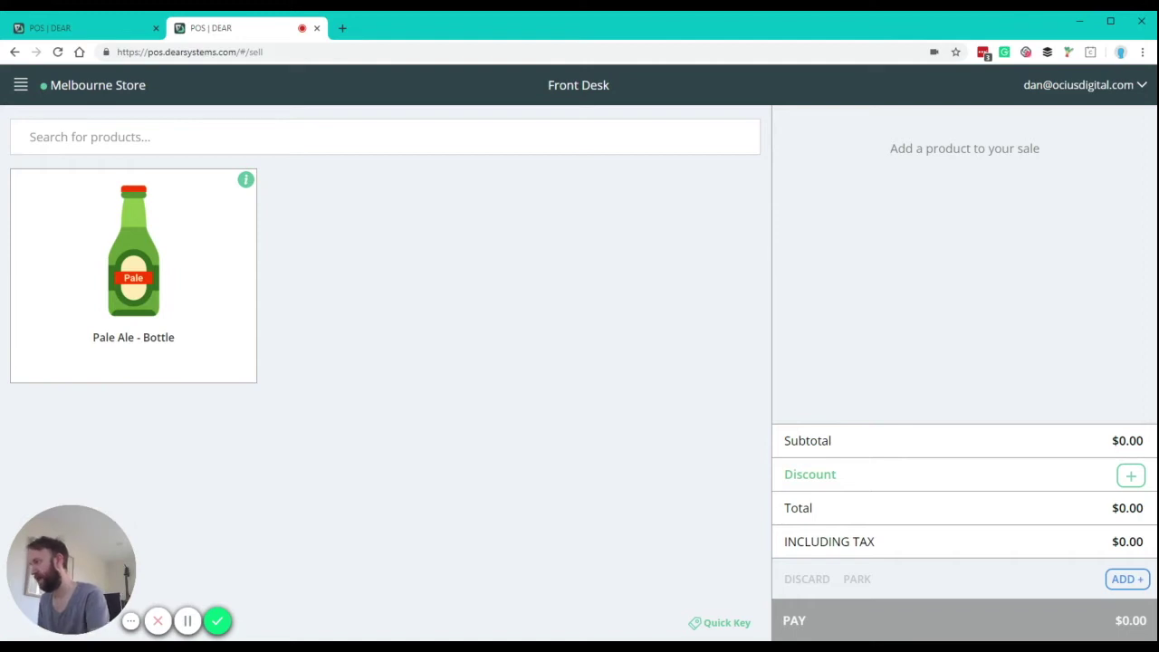
Add a Pale Ale - Bottle to the sale, and try adding the 6 Pack by searching for PAP before removing it.
click(133, 271)
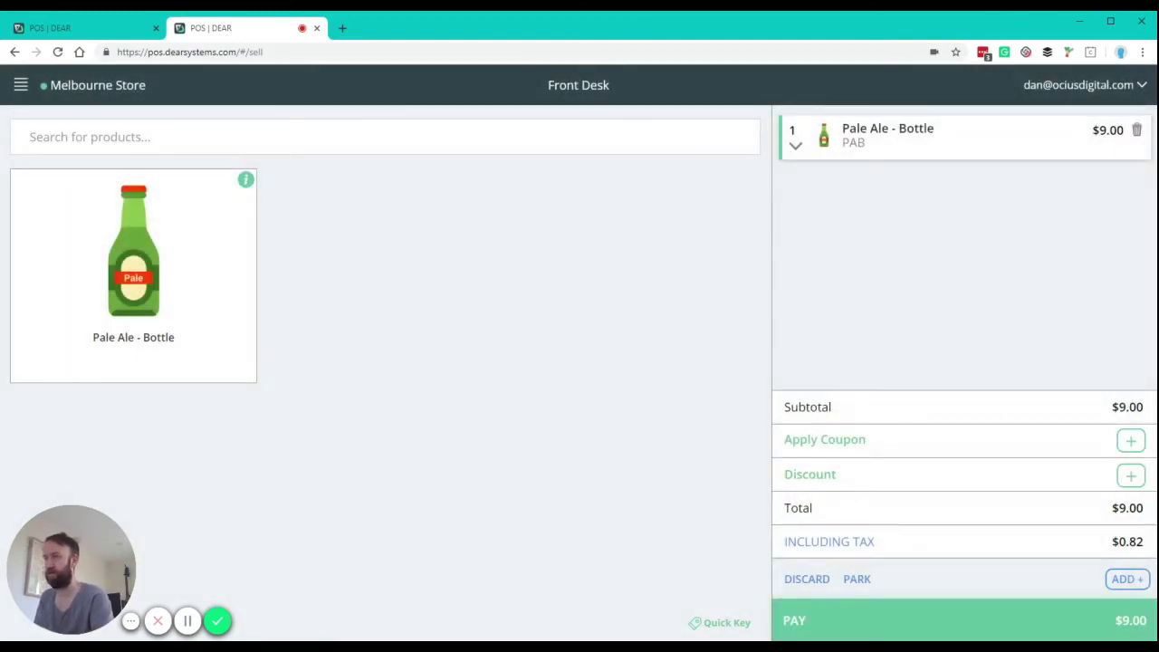
click(134, 134)
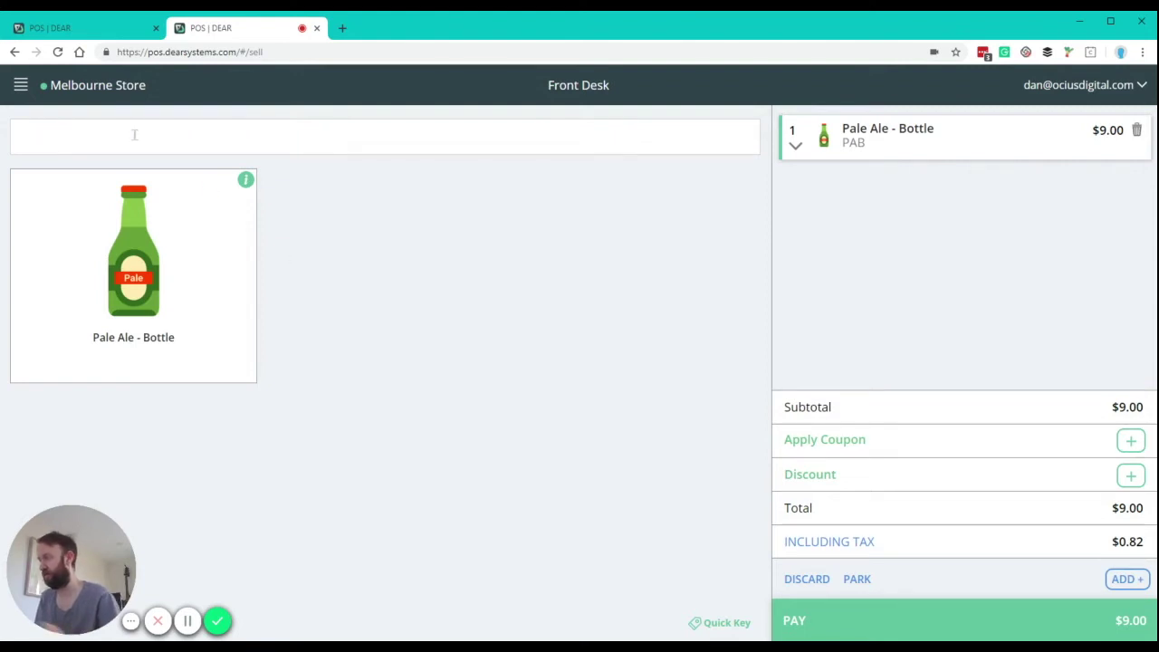
text(PAP)
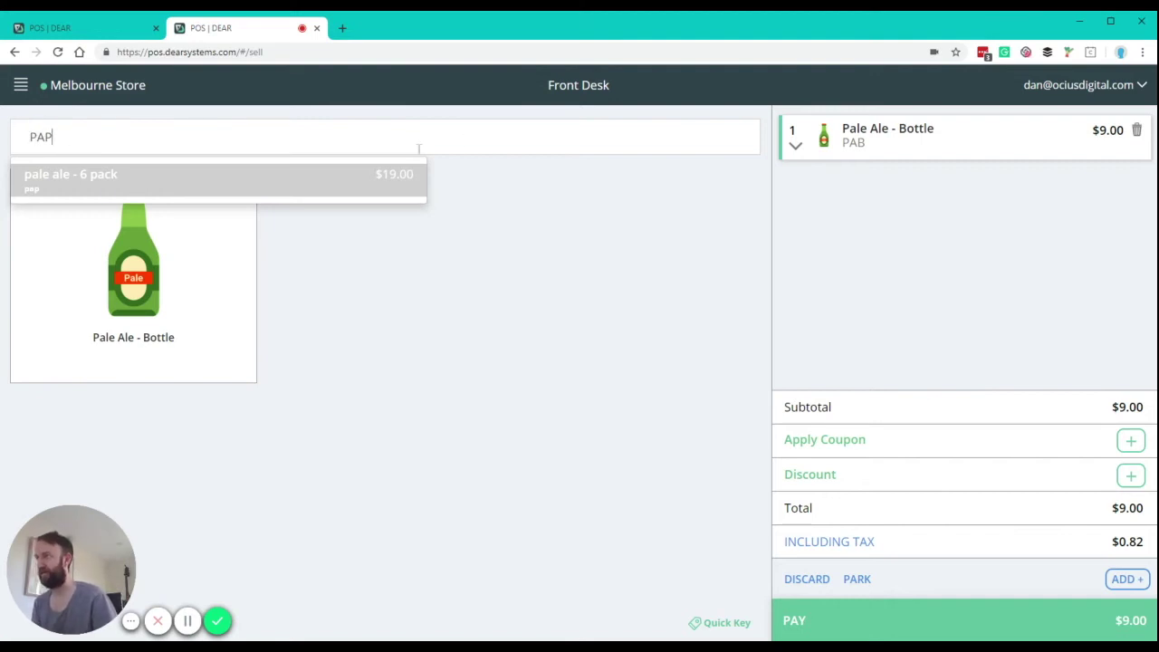
click(379, 190)
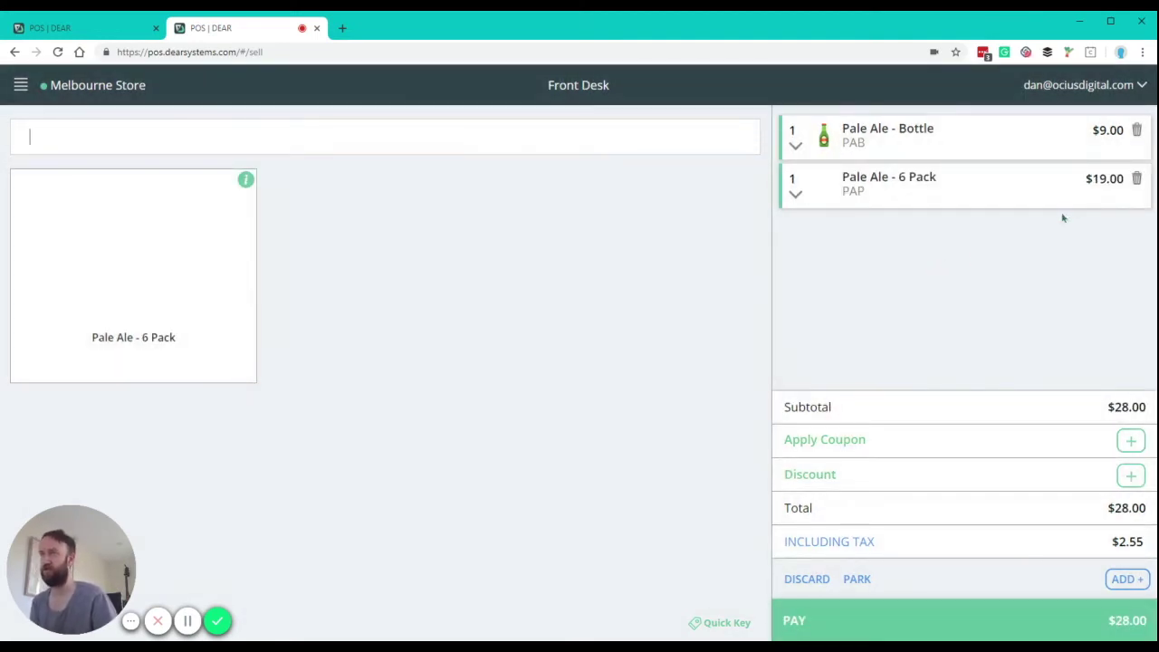
click(1136, 180)
Add one PAP and one GAC to the sale by entering their codes in the product search, and proceed to payment.
click(134, 143)
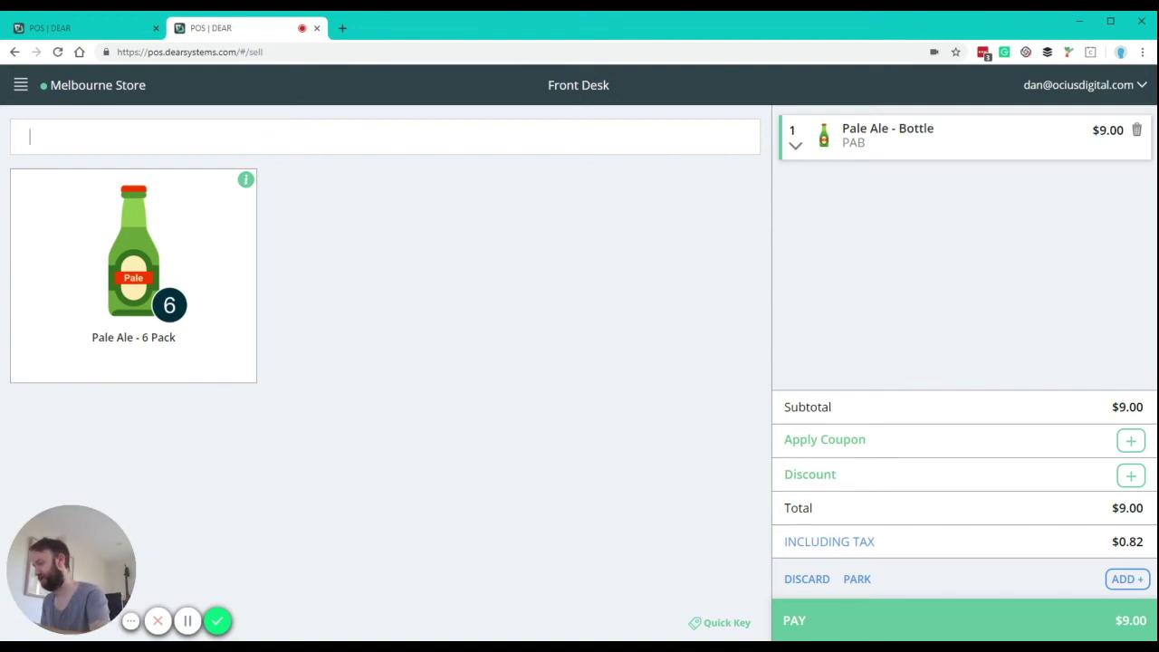
text(PAP)
key(Return)
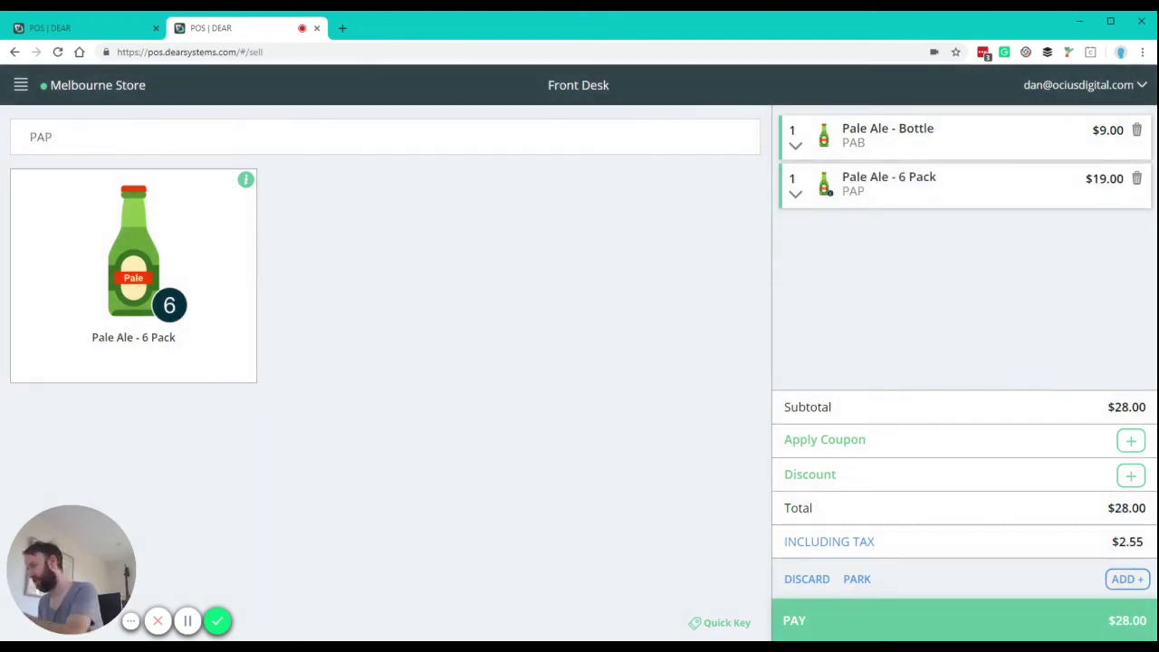
text(GAC)
key(Return)
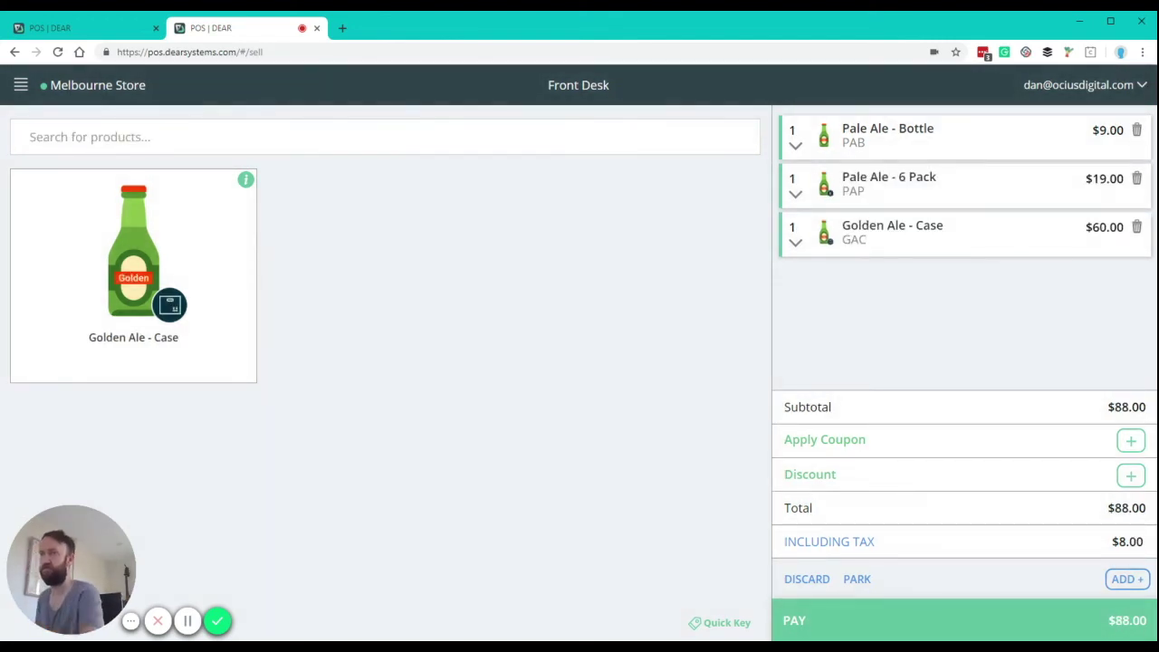
click(1082, 616)
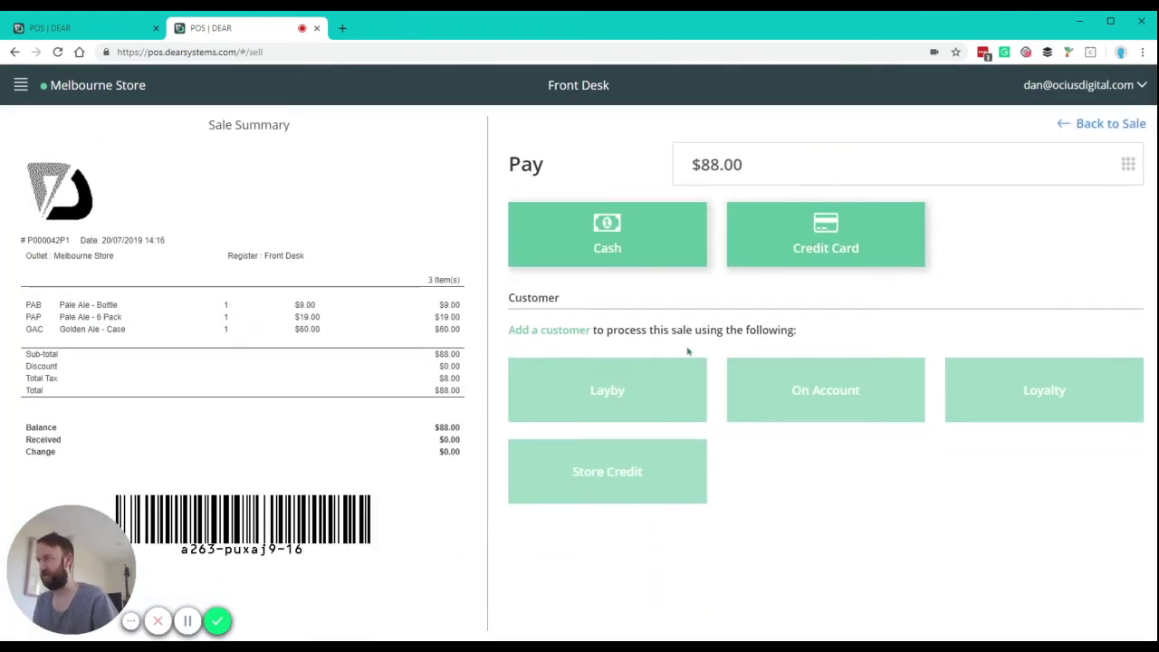